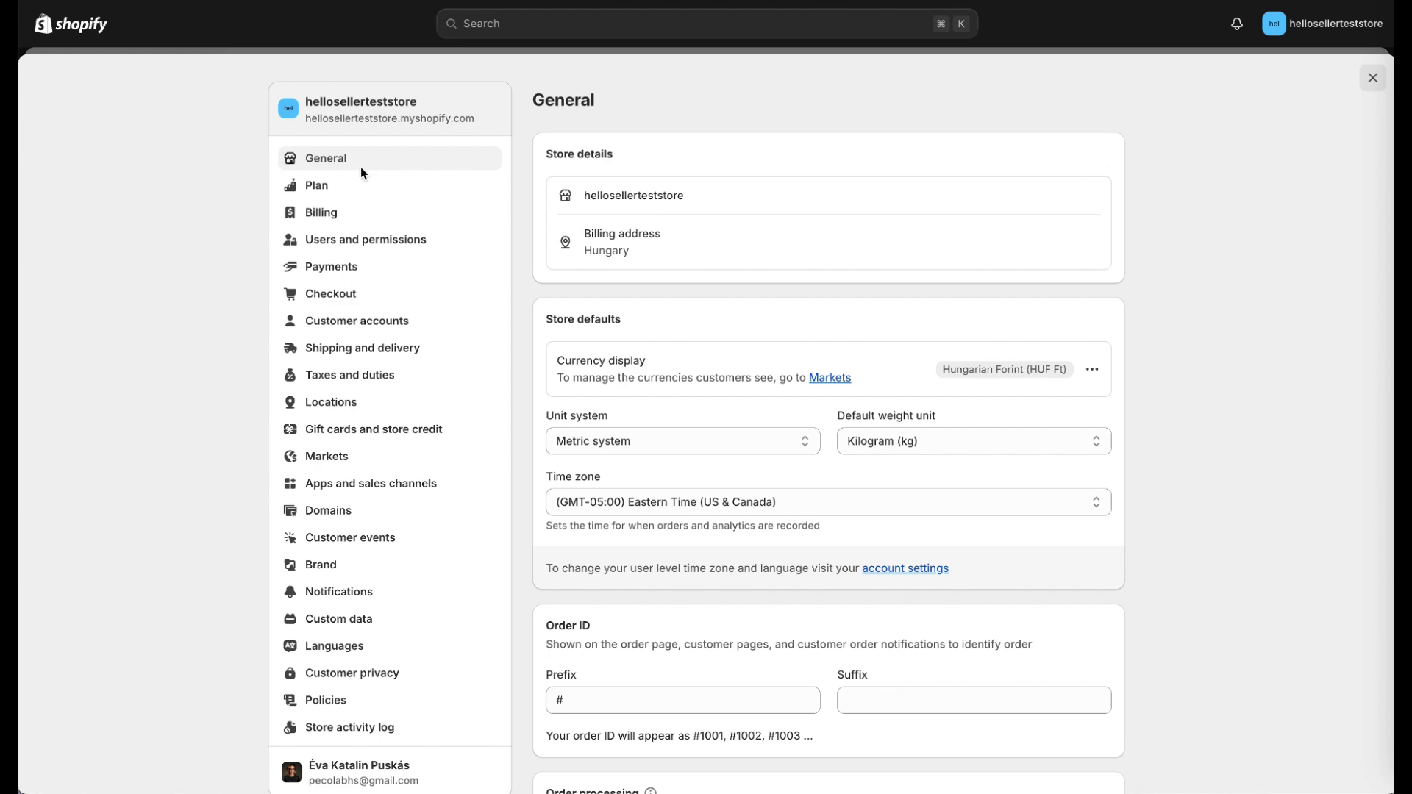
Step: Review the store profile and billing information forms in the general settings, closing each without changes
scroll(635, 311, down, 8)
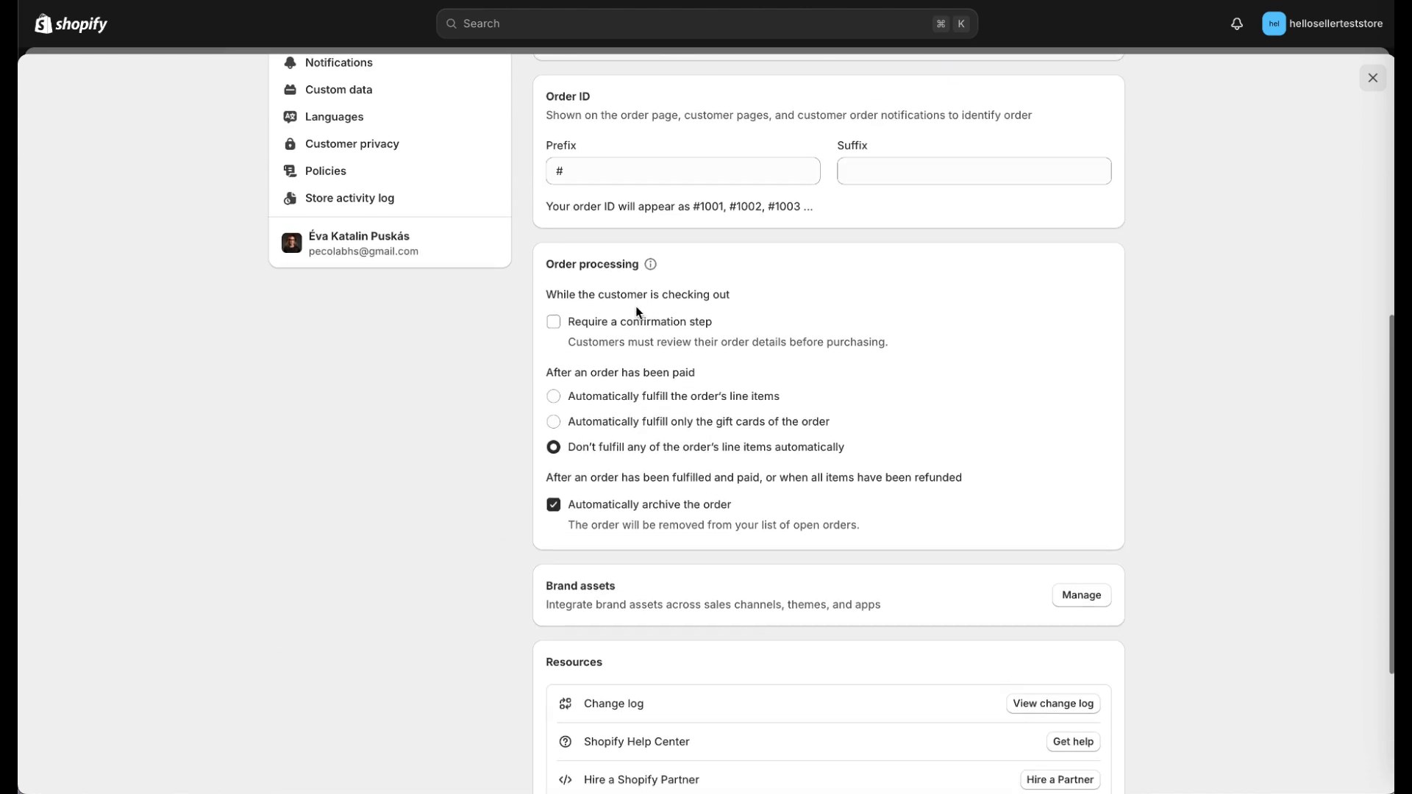
scroll(635, 309, up, 8)
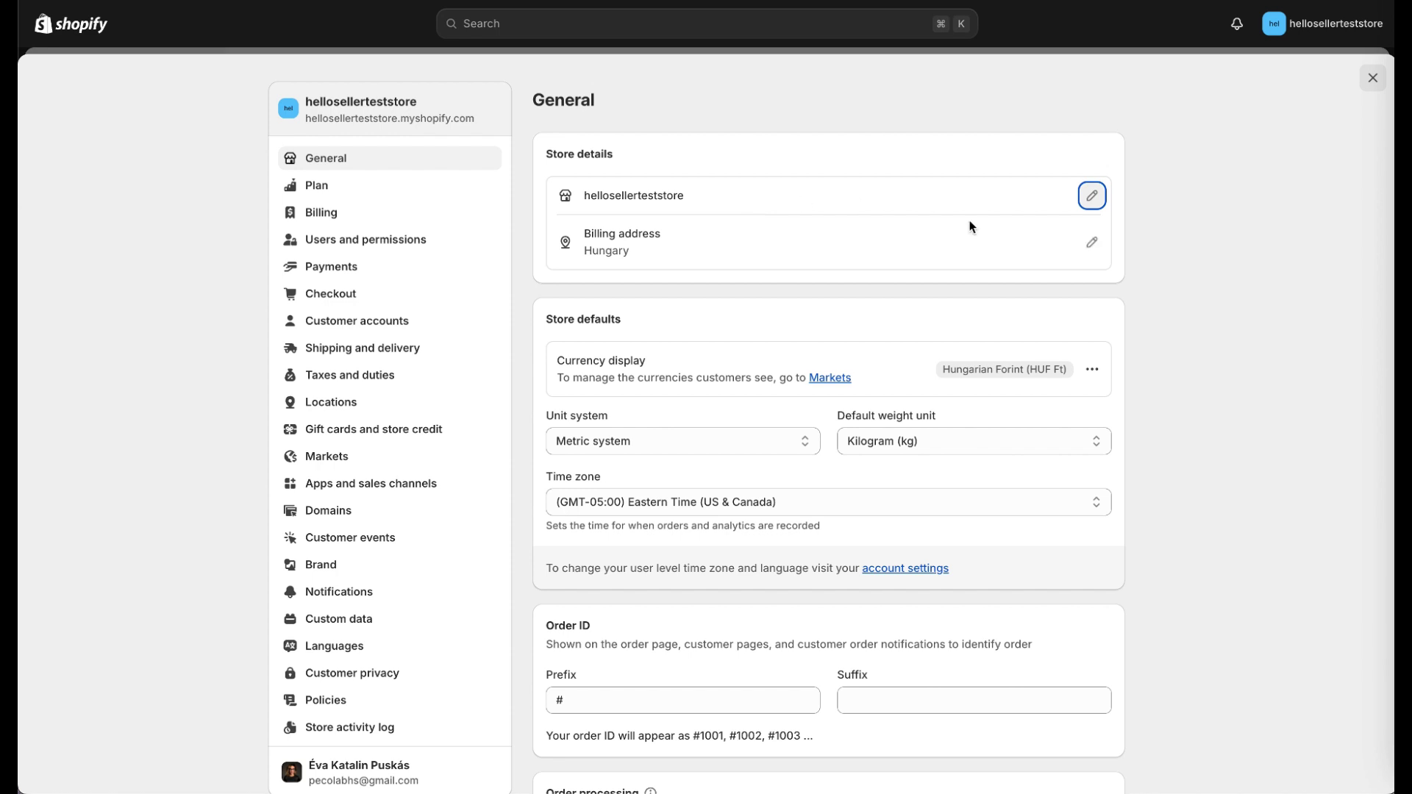
click(1088, 195)
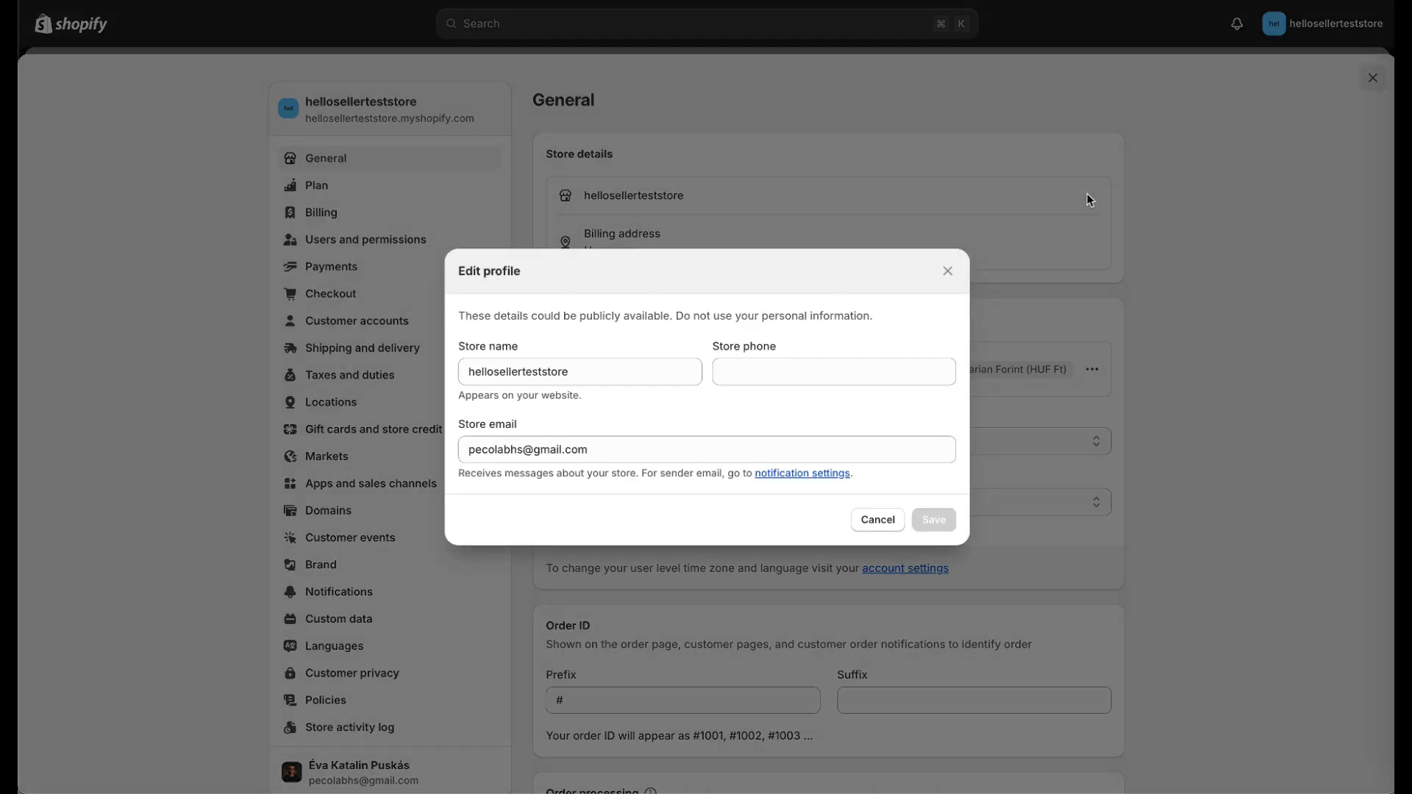
click(586, 378)
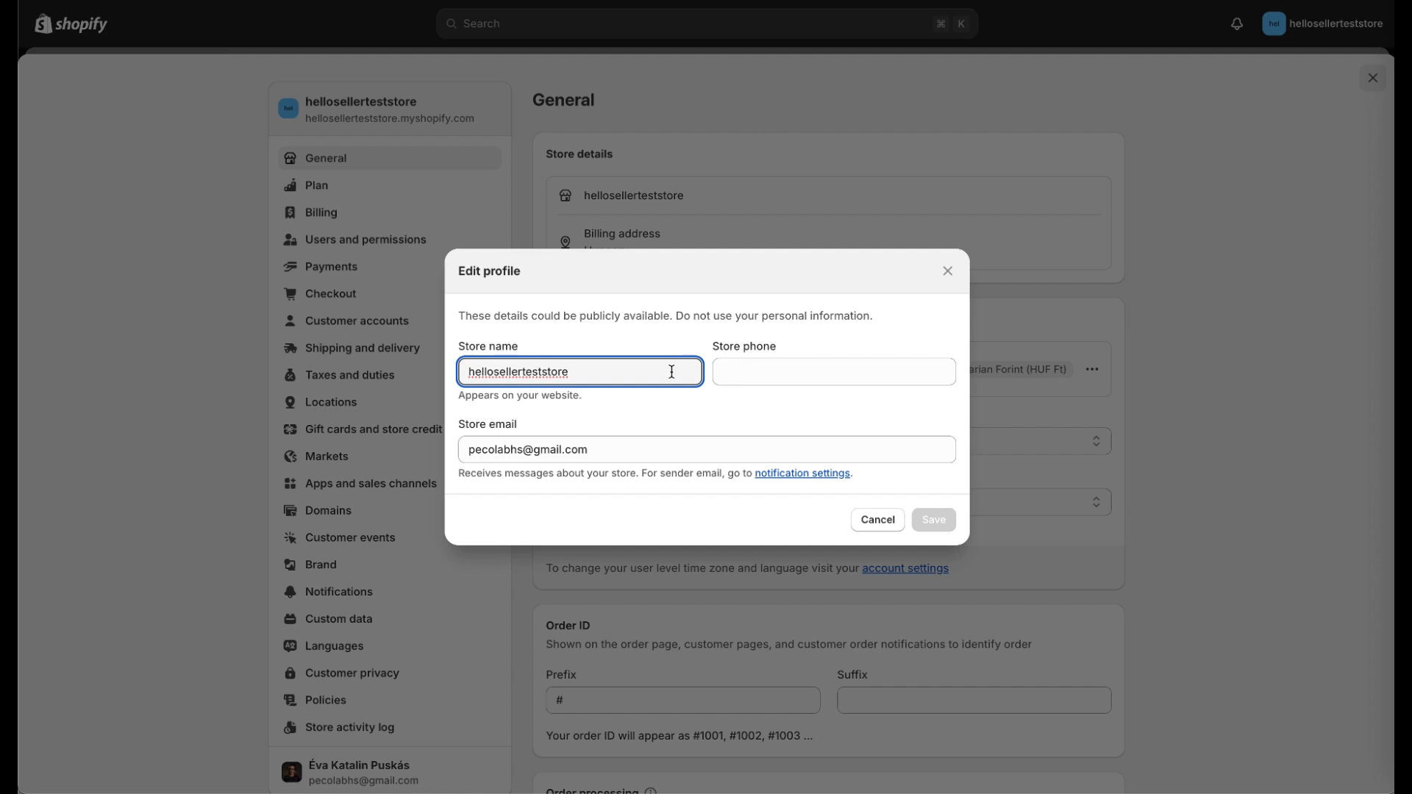
click(949, 272)
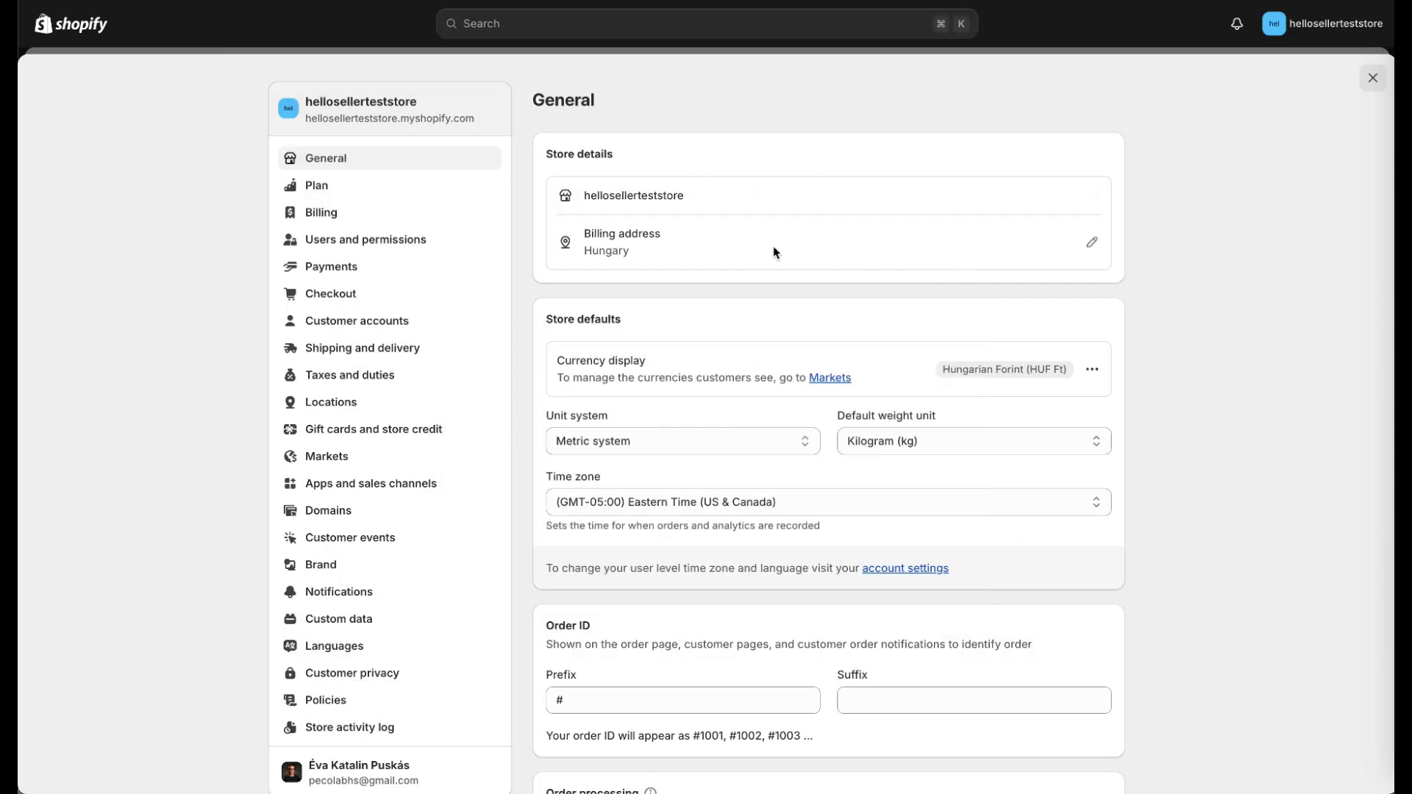
click(1092, 244)
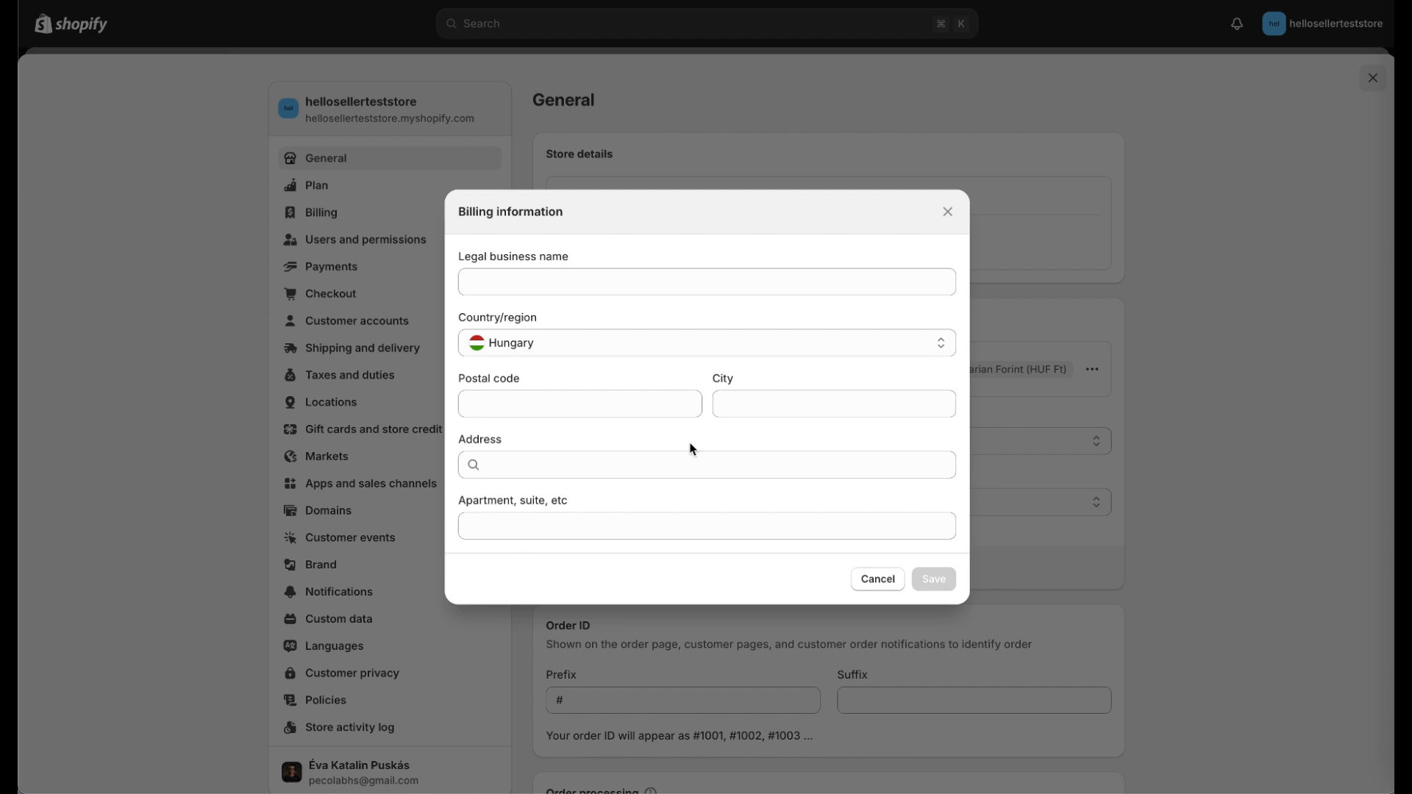
click(948, 213)
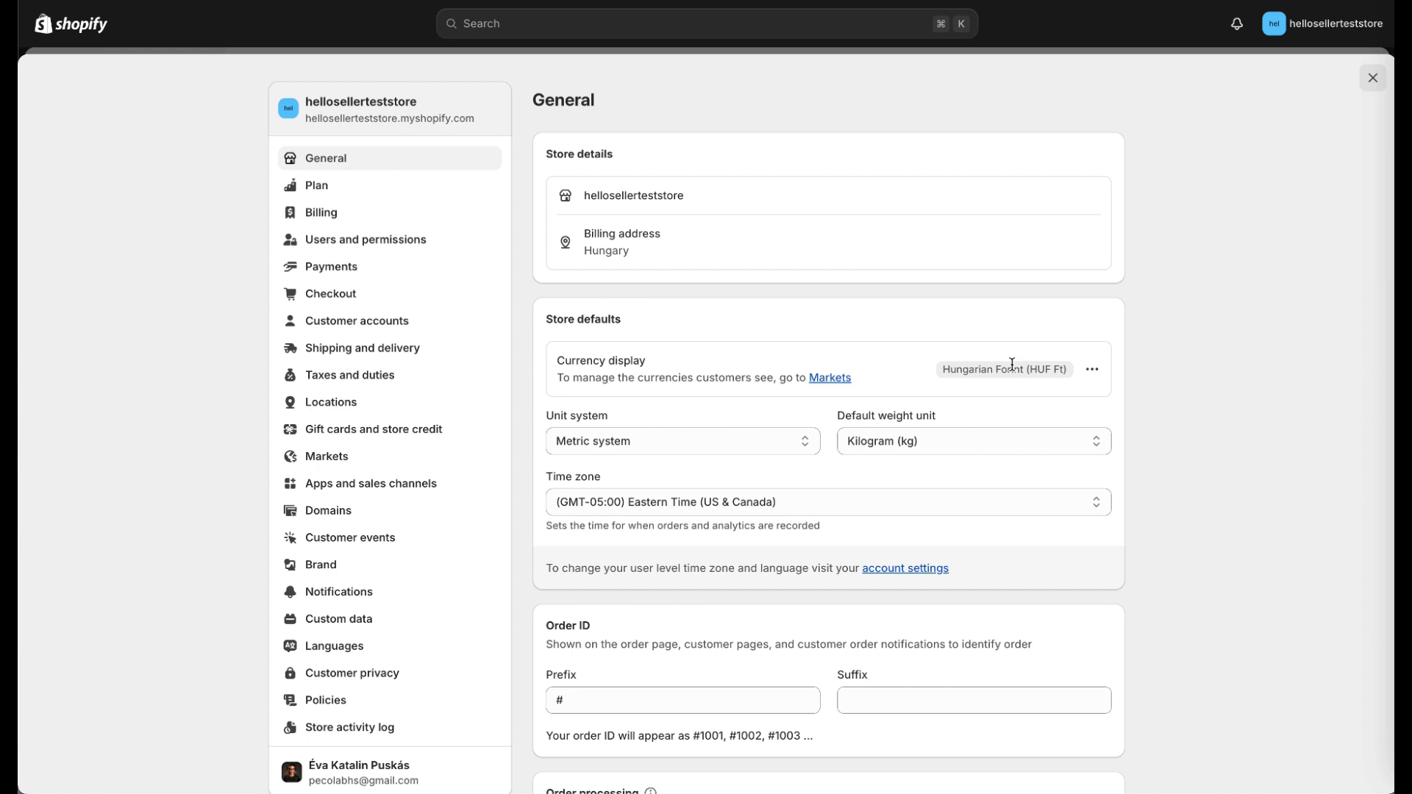
Step: Examine the available options for the store's time zone, unit system and default weight unit
scroll(1012, 364, down, 1)
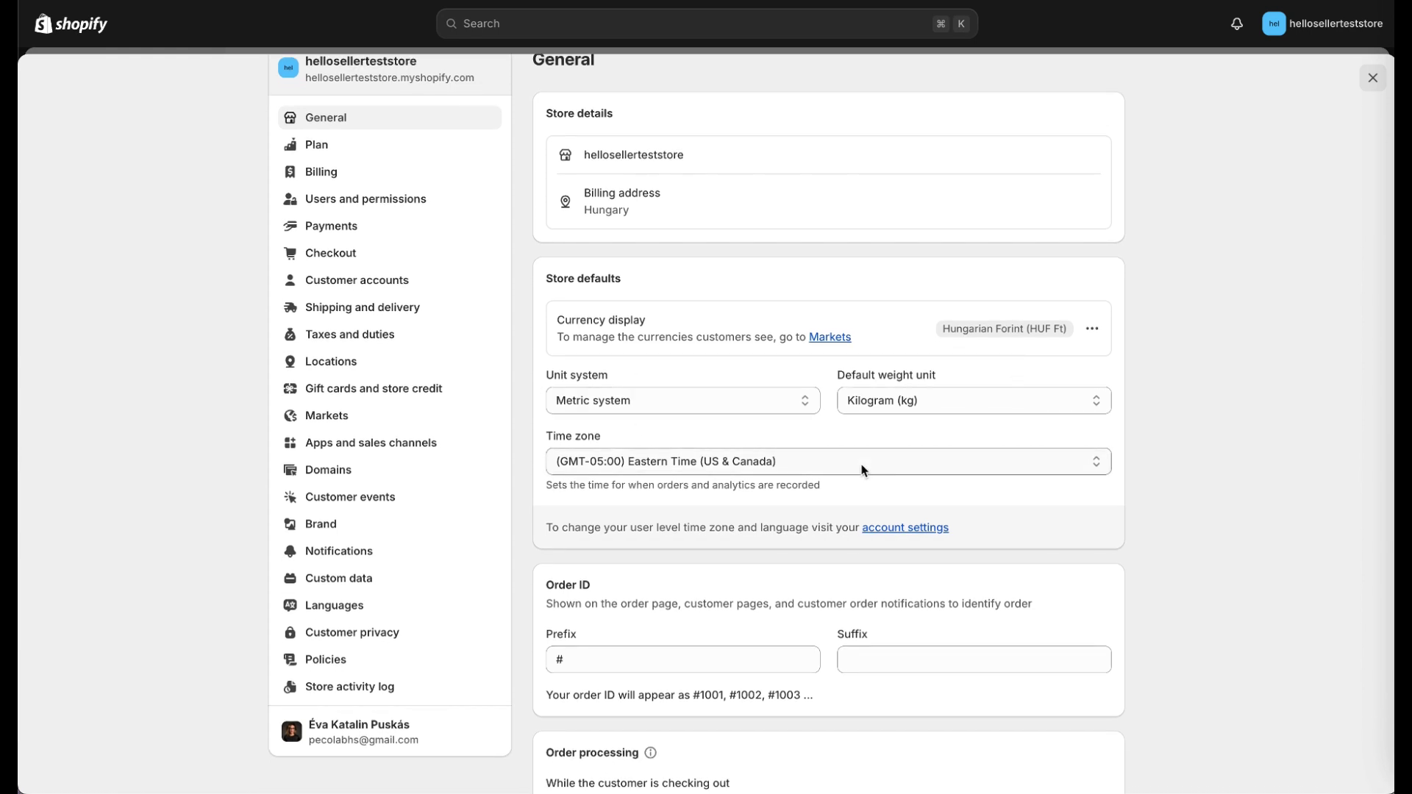
click(839, 462)
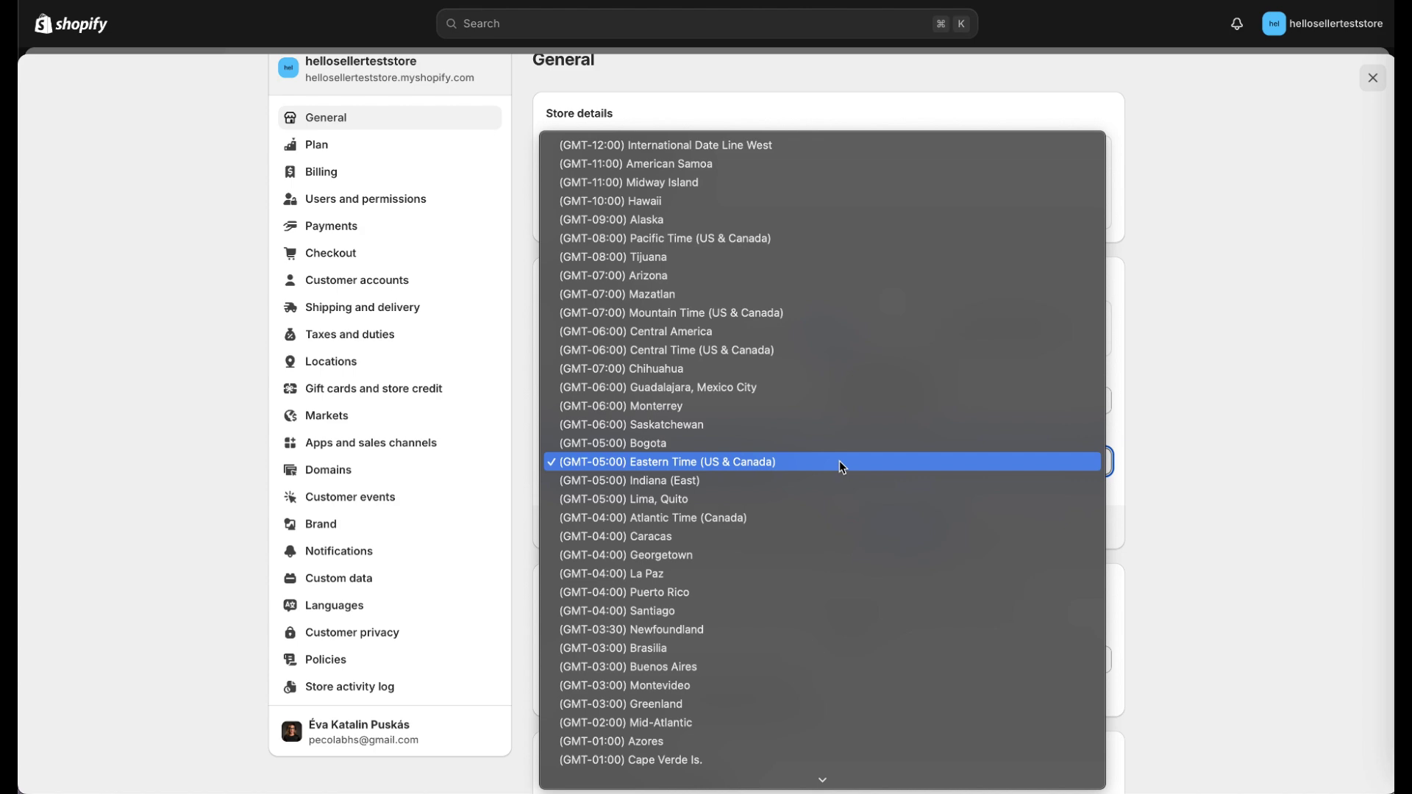
click(1208, 491)
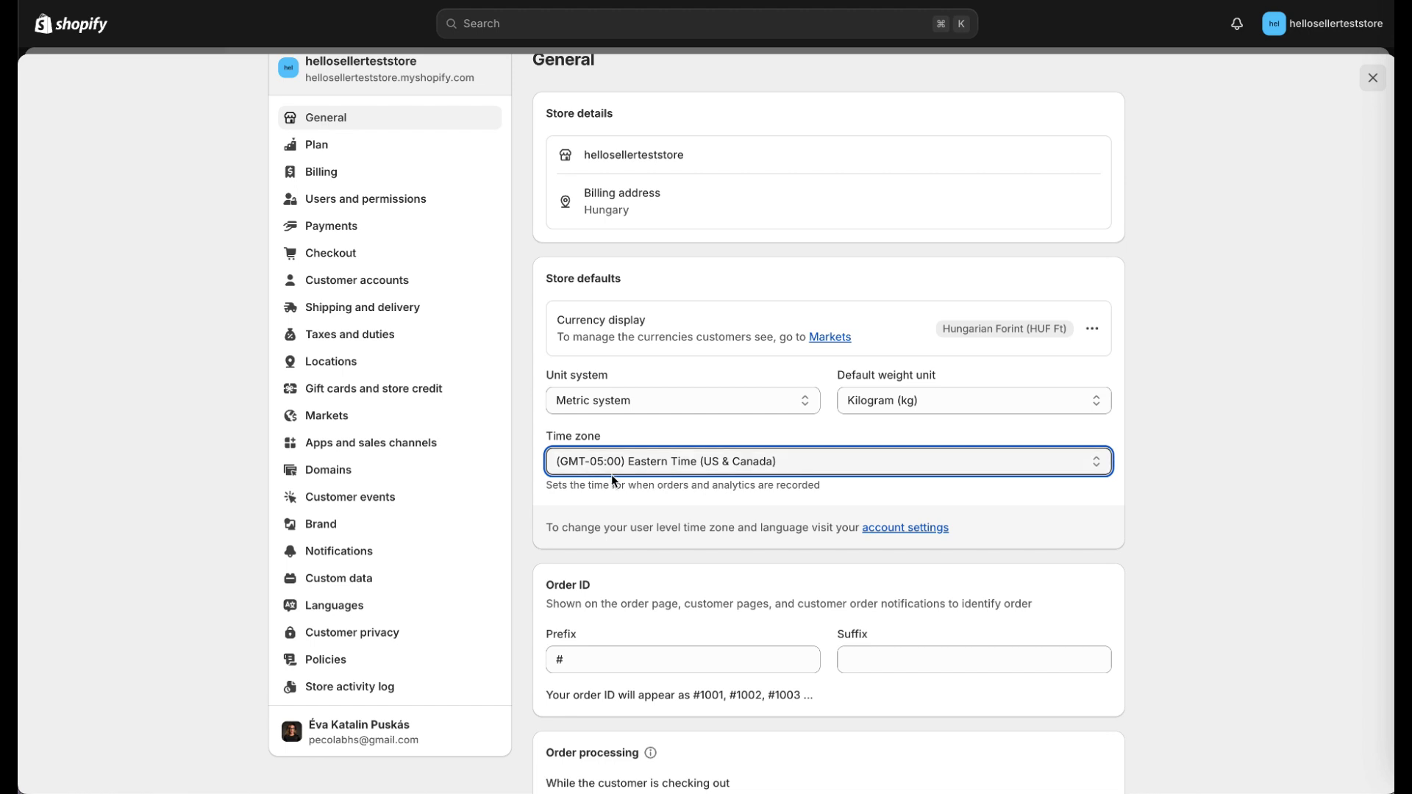
click(757, 403)
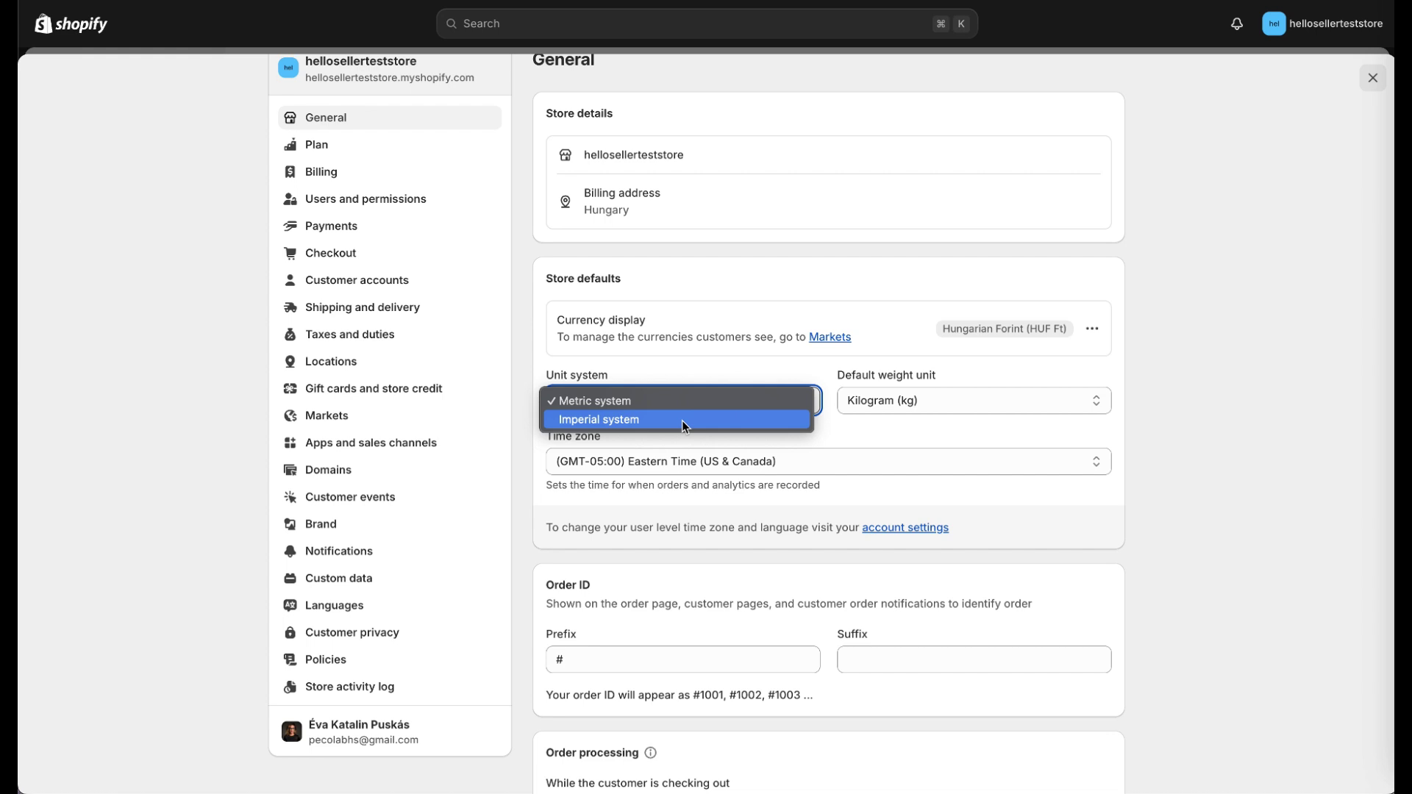
click(884, 402)
click(949, 403)
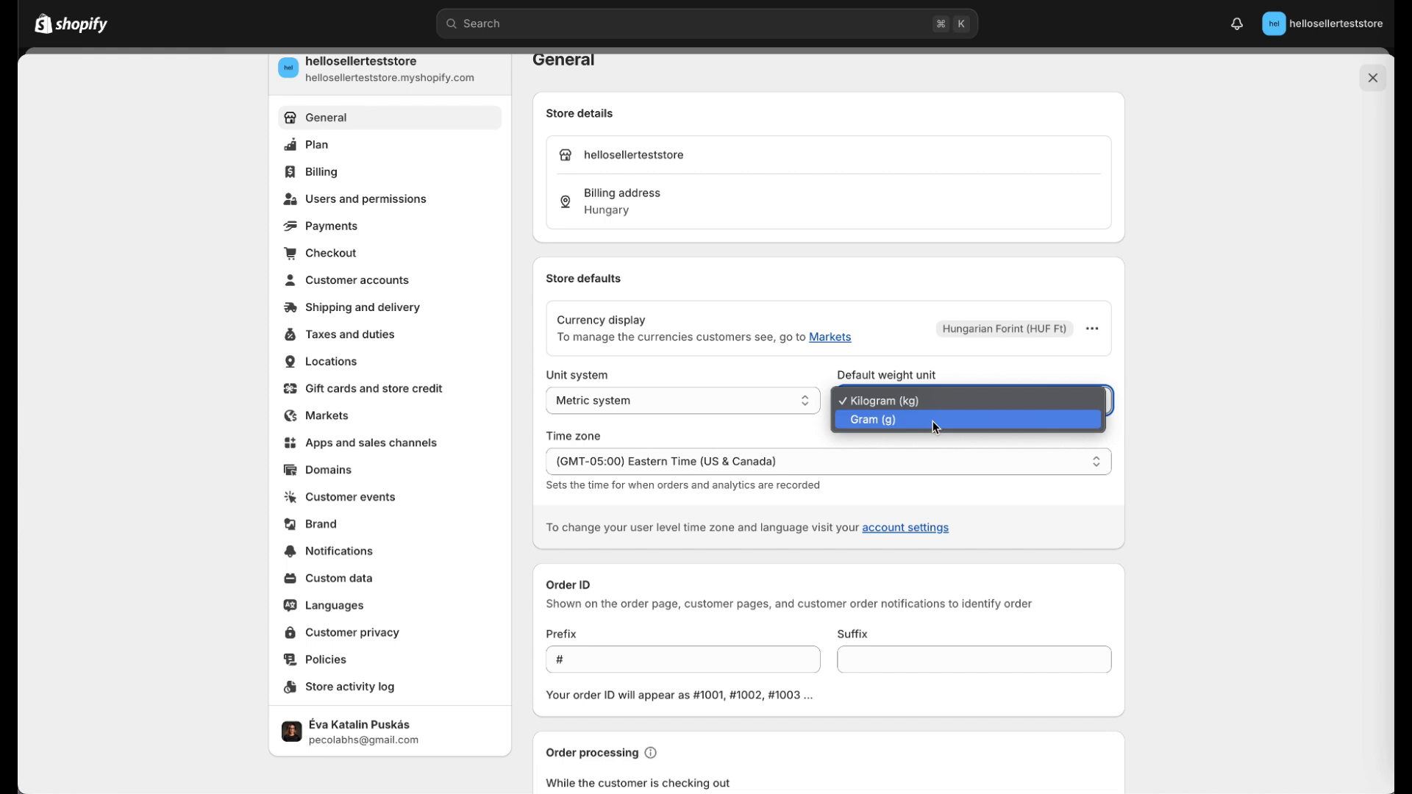
click(1127, 391)
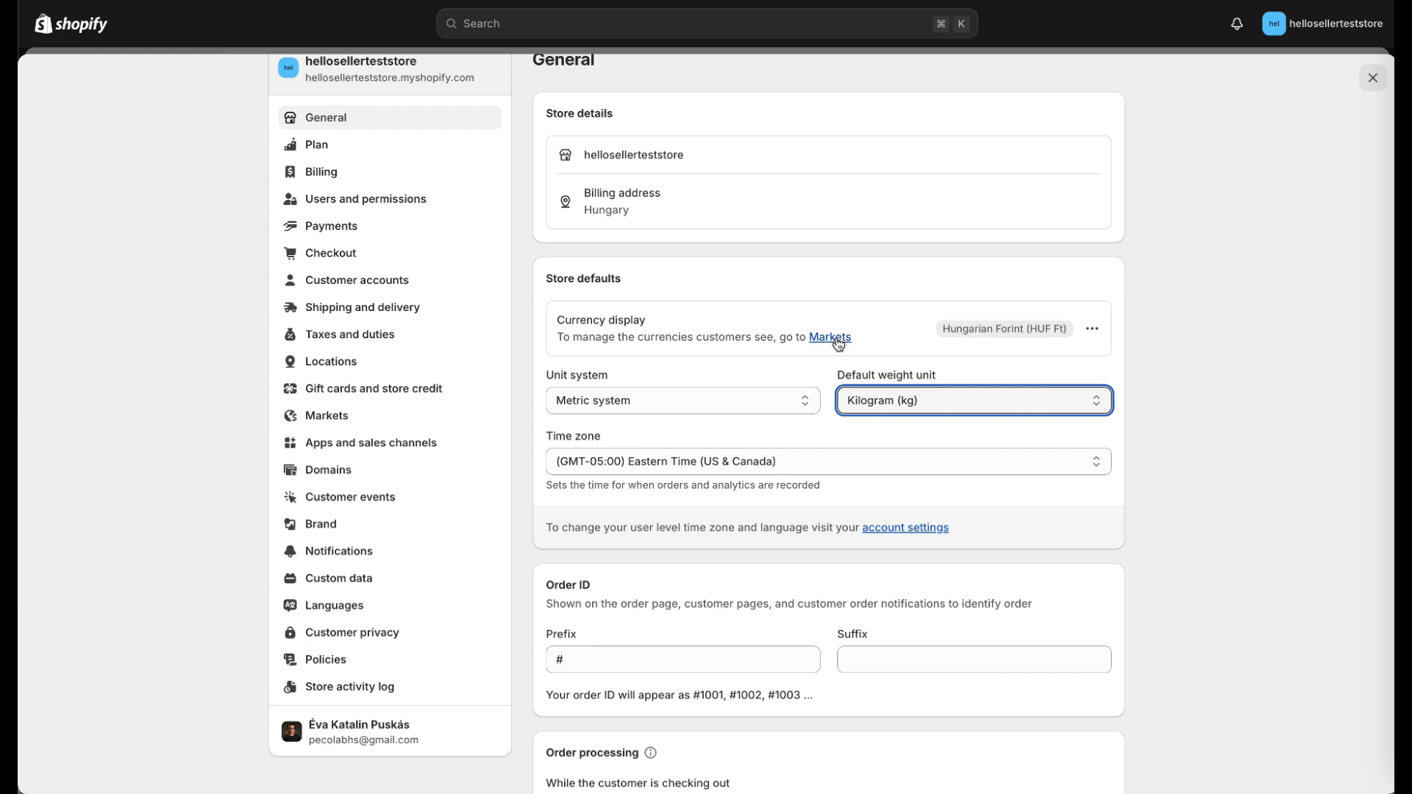
Step: Examine the store's currency formatting, focusing on the HTML with currency format, and close it without changes
click(1093, 330)
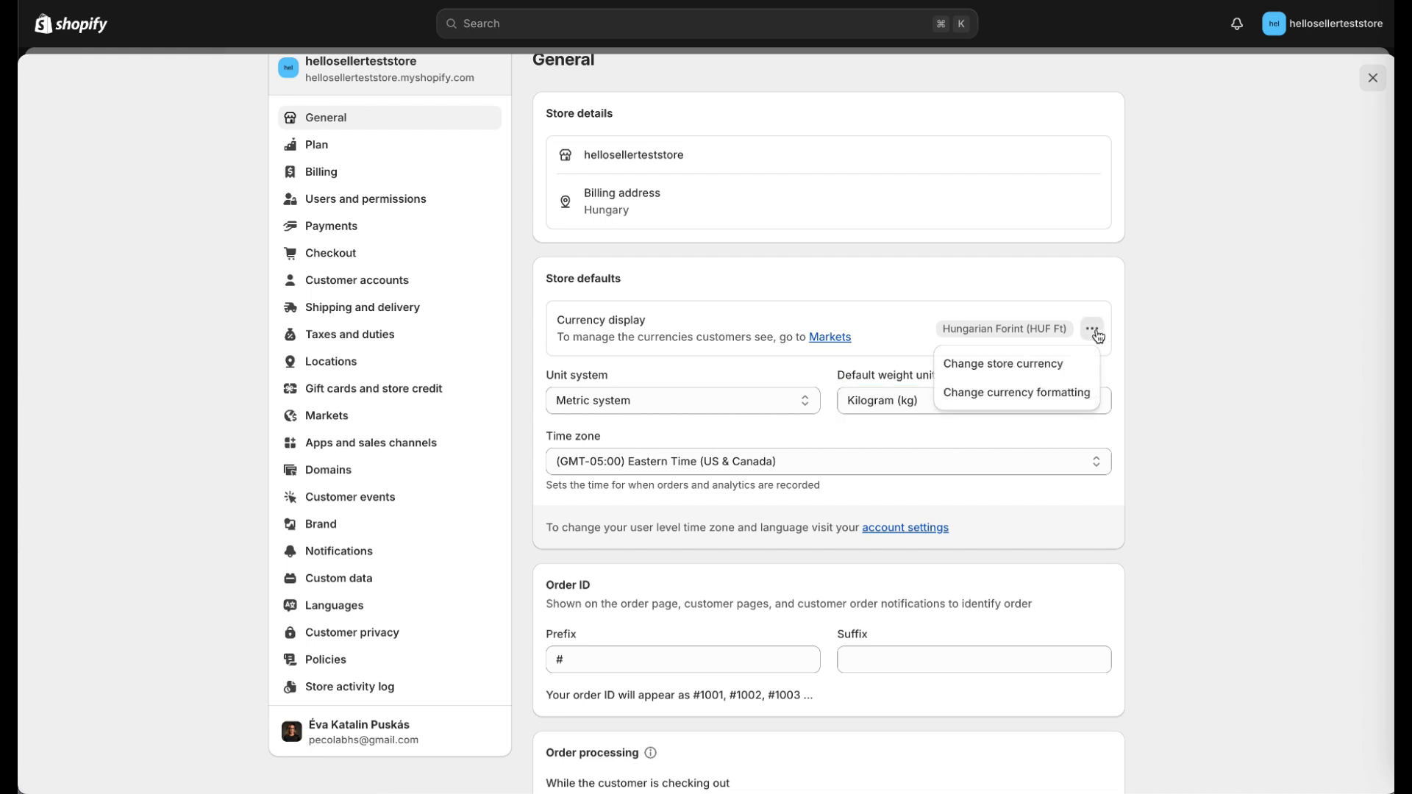
click(1070, 398)
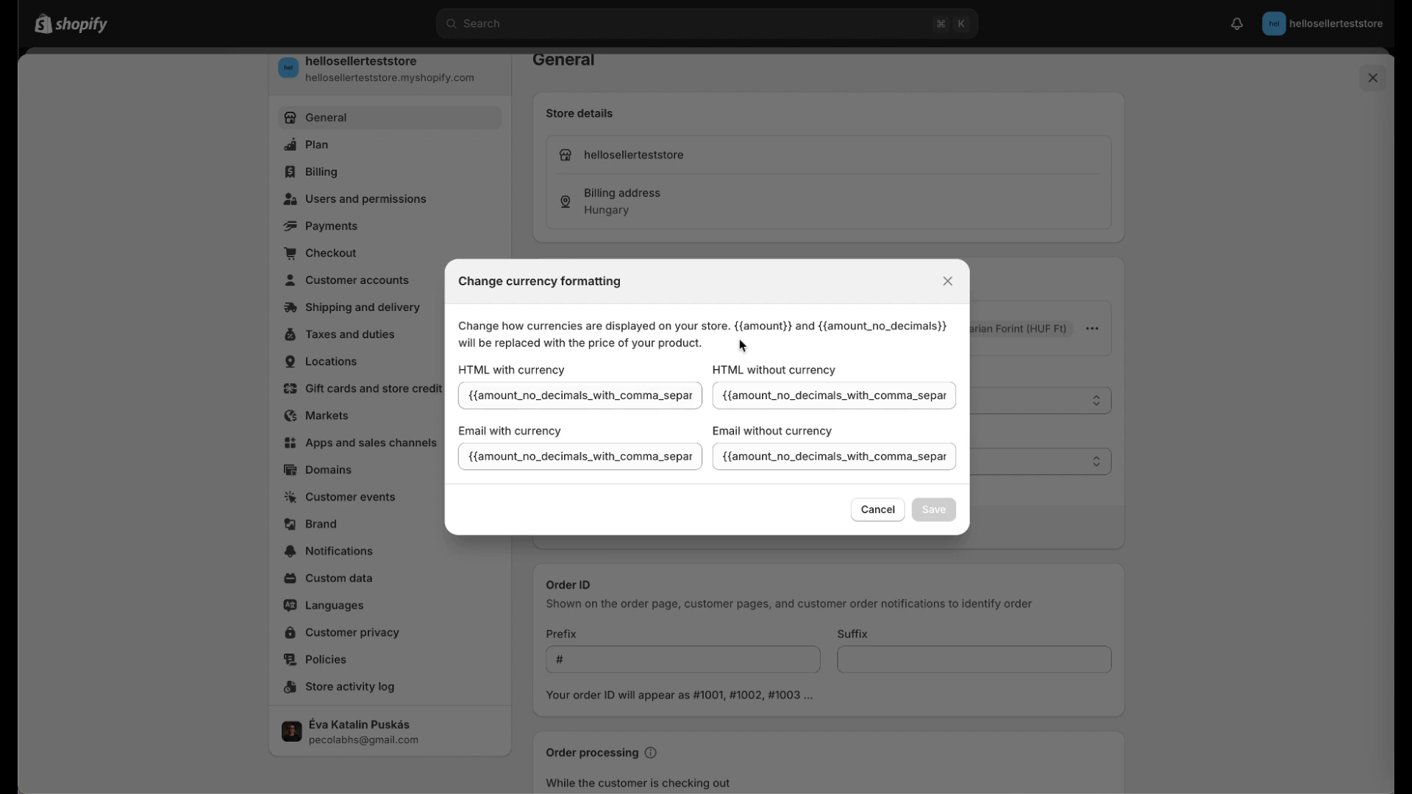
drag(655, 393, 784, 428)
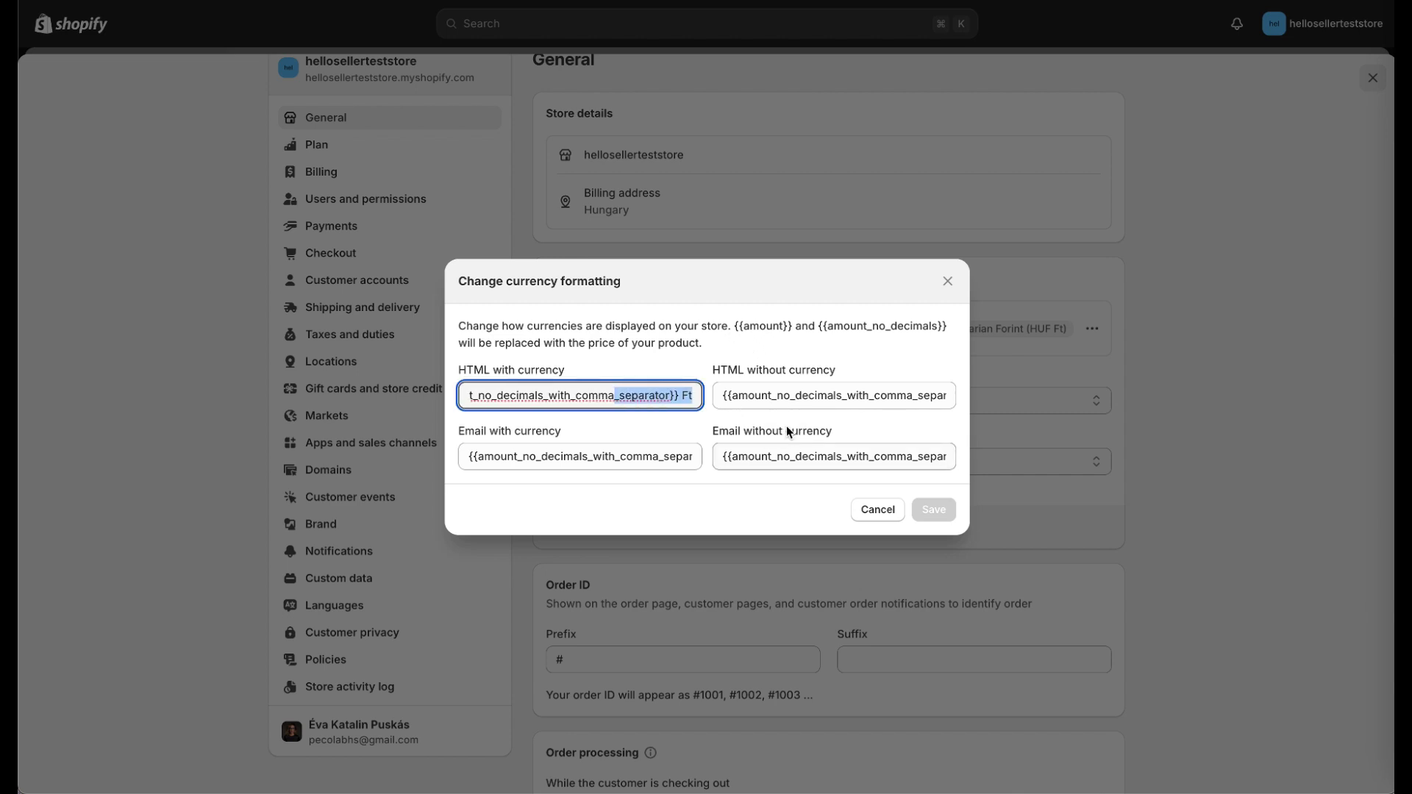
click(692, 396)
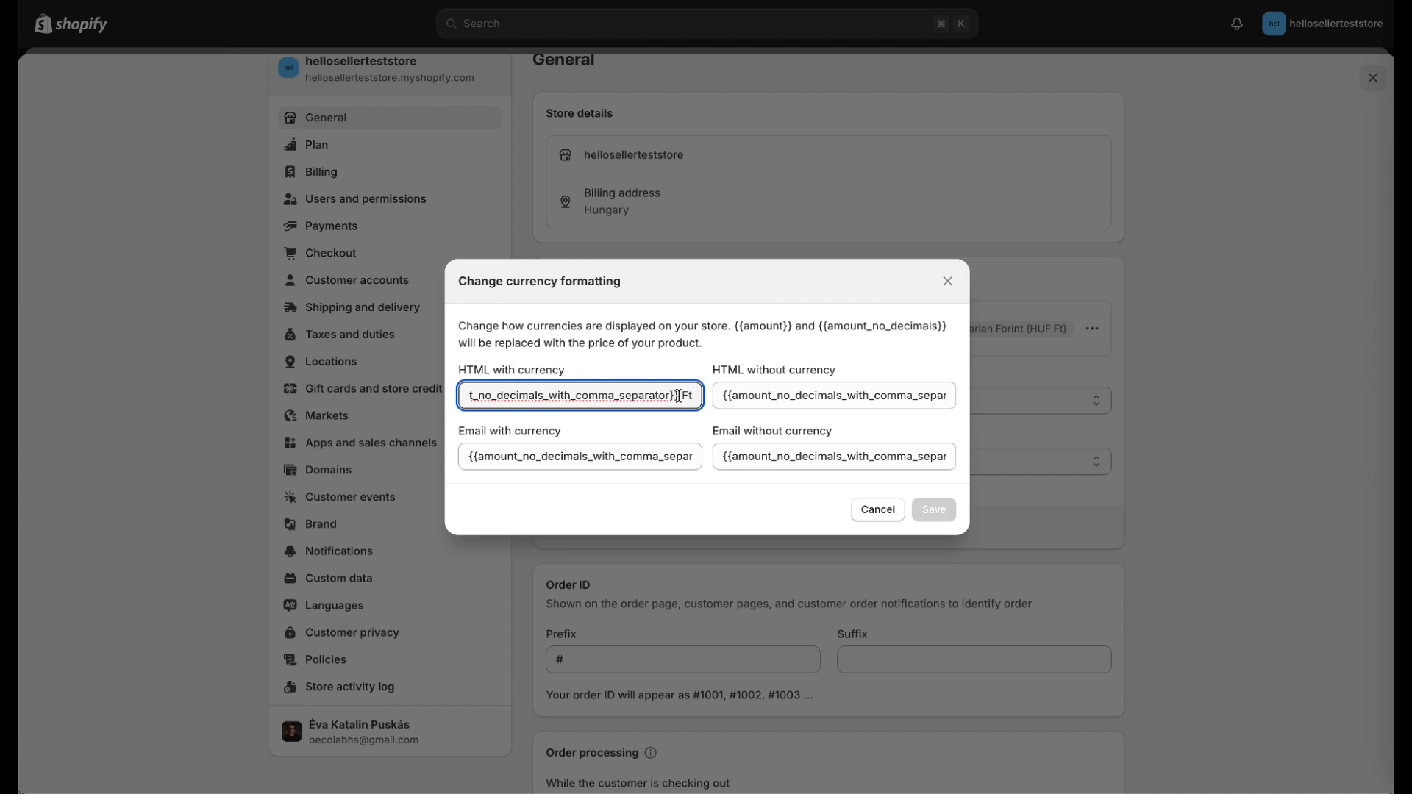
drag(677, 396, 483, 386)
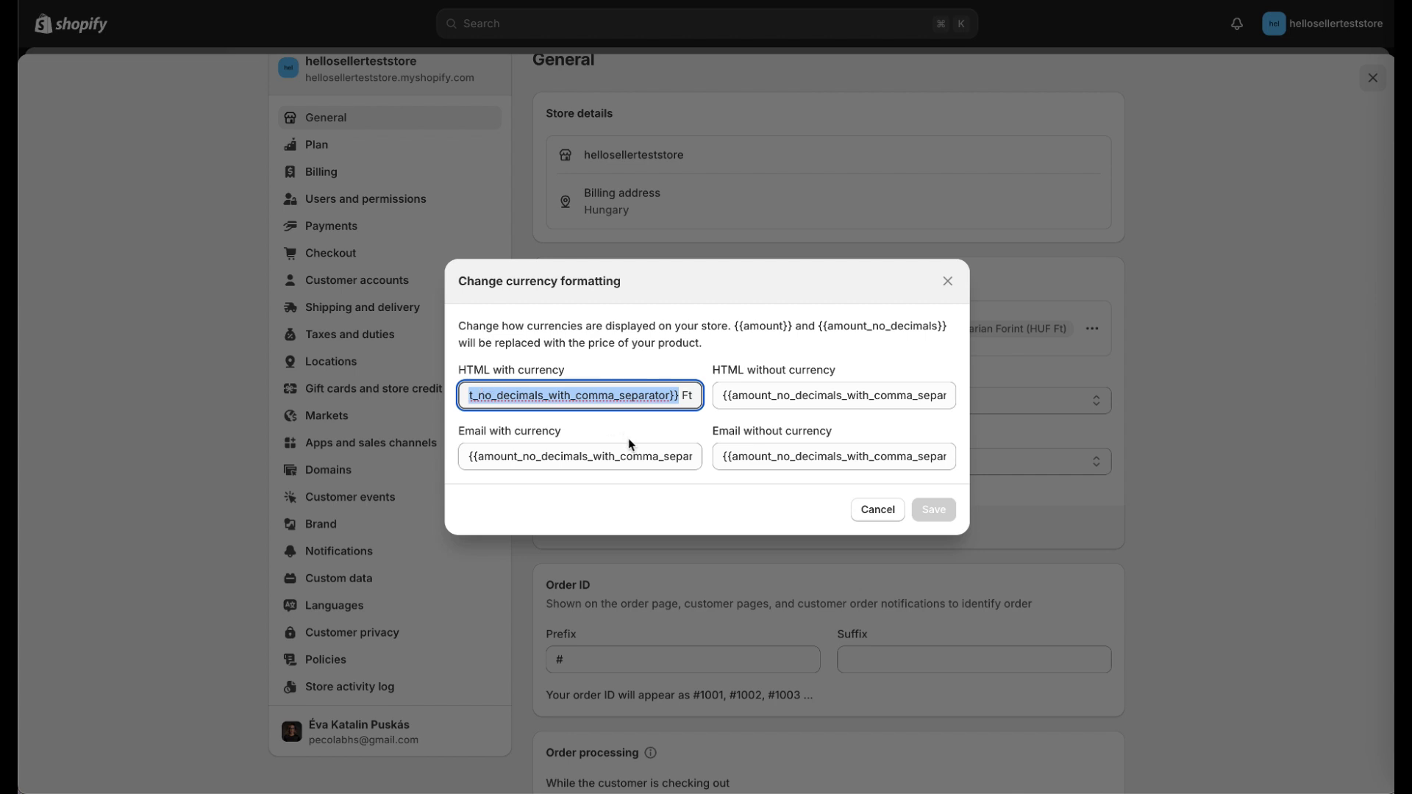
click(947, 282)
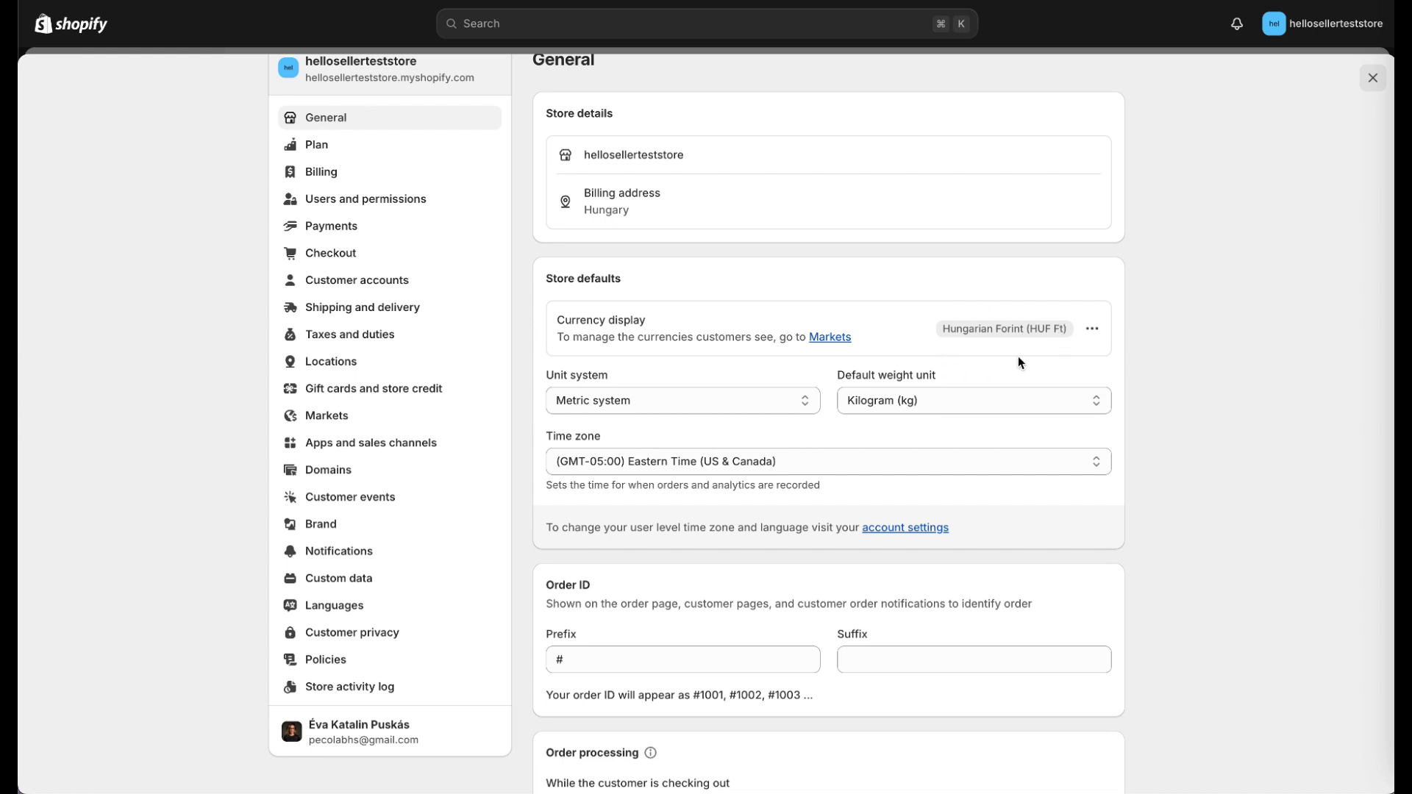
Step: Set the order ID prefix to #HS and the suffix to HU, and check the order ID preview
scroll(1018, 361, down, 5)
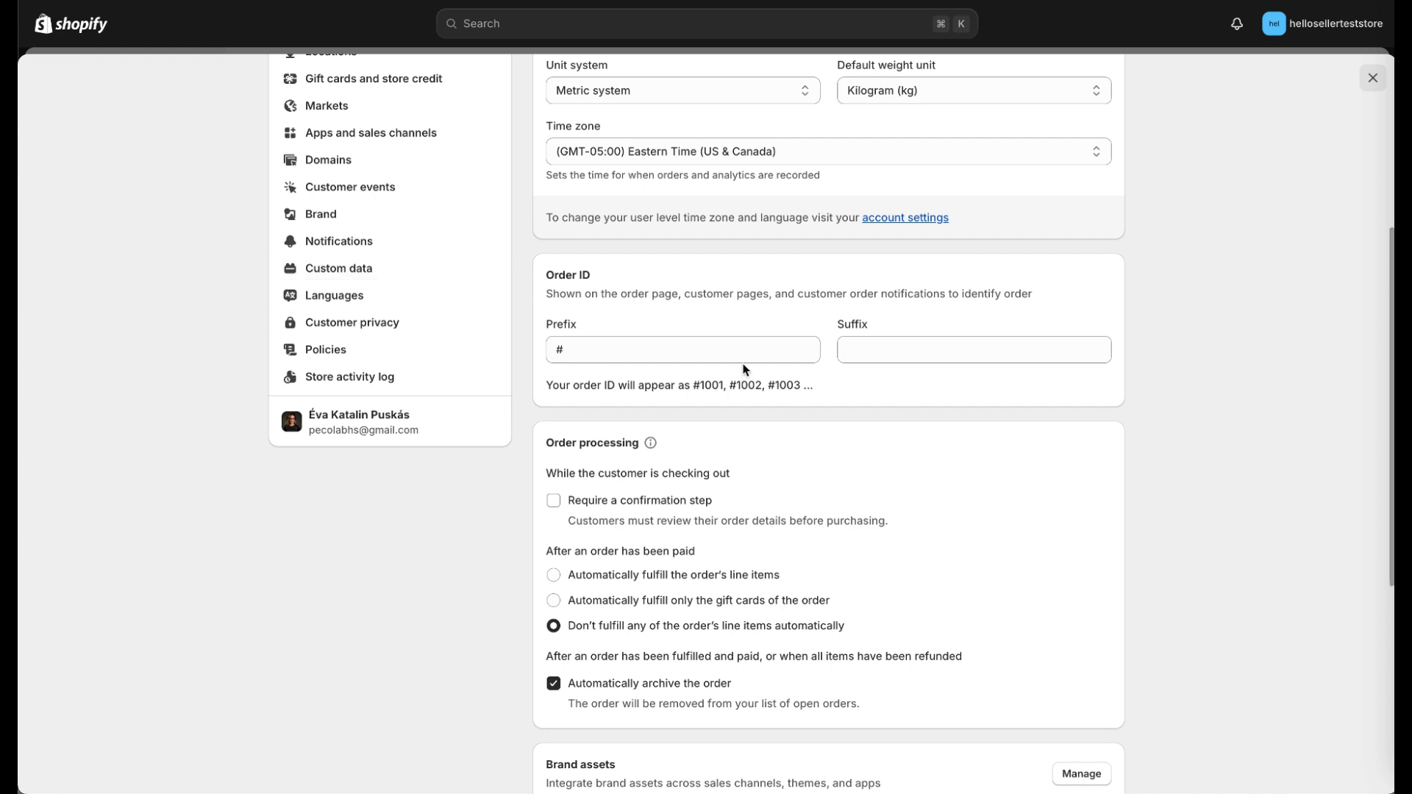
click(615, 347)
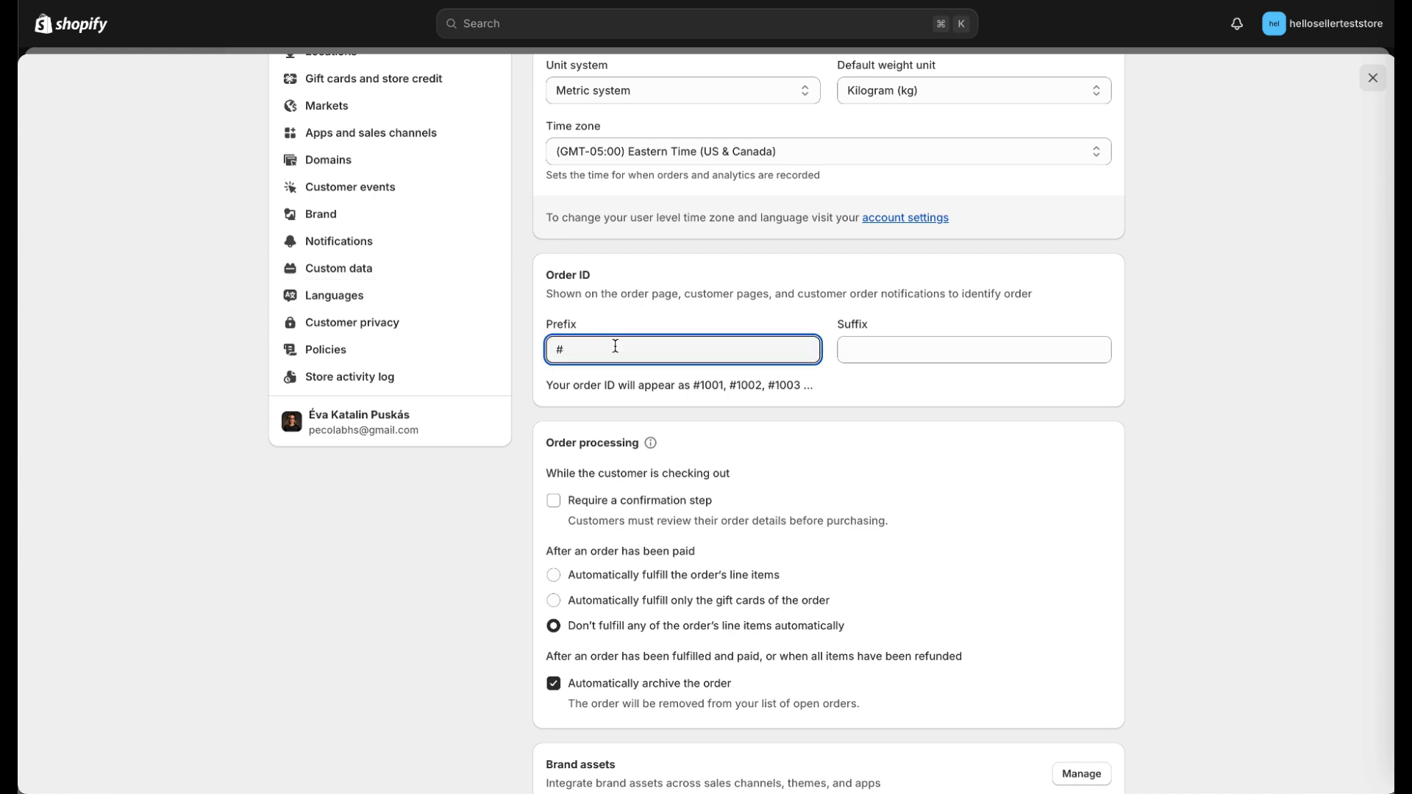
text(HS)
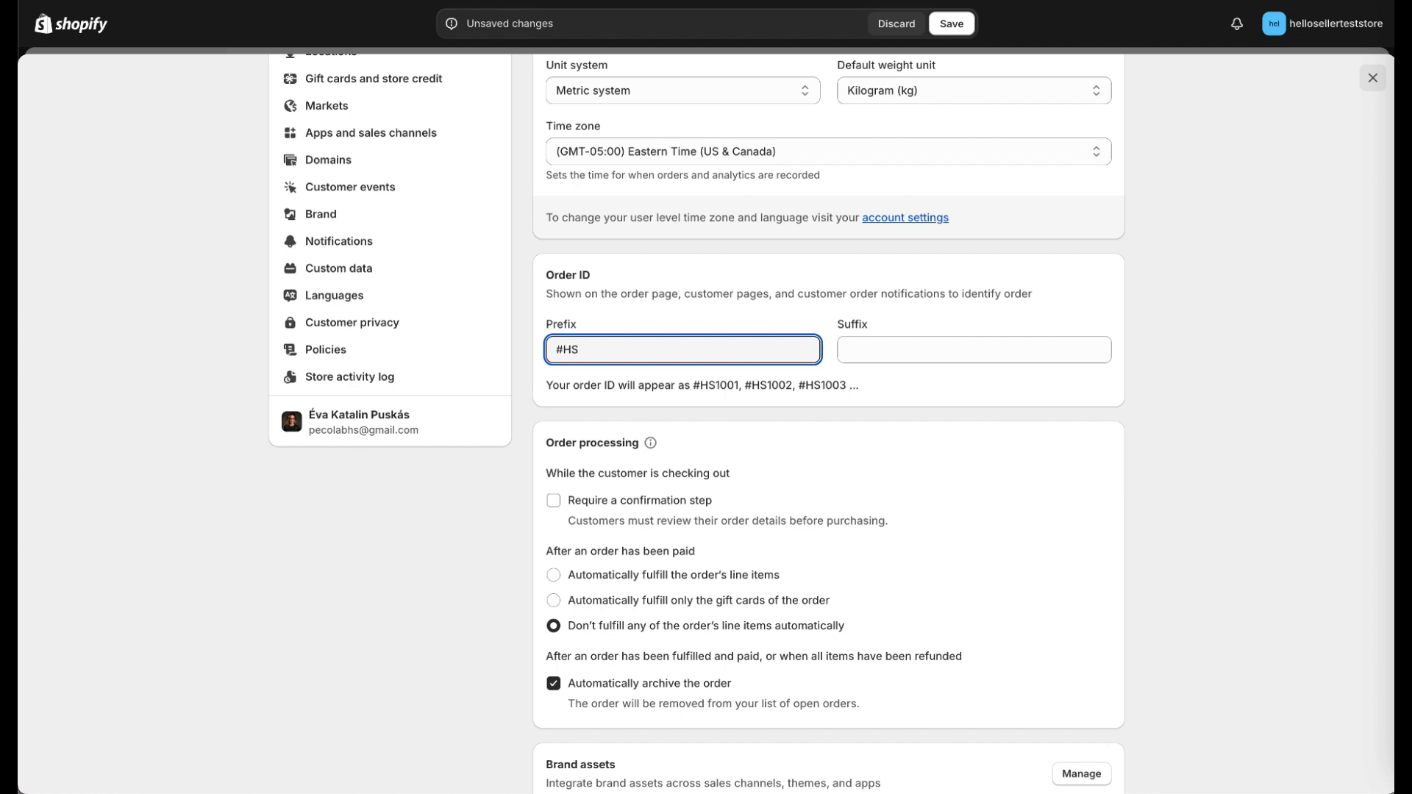
click(862, 356)
text(HU)
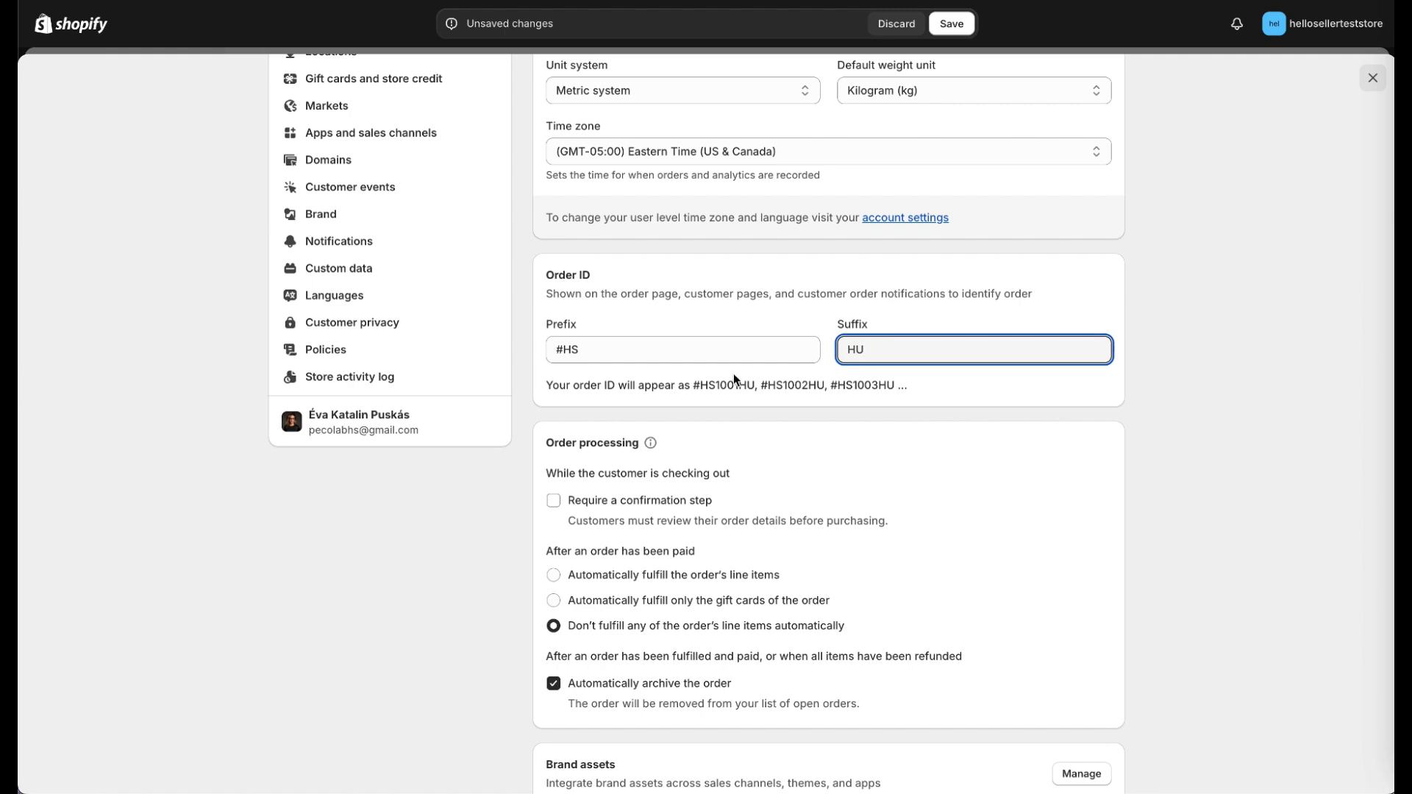
drag(700, 386, 758, 382)
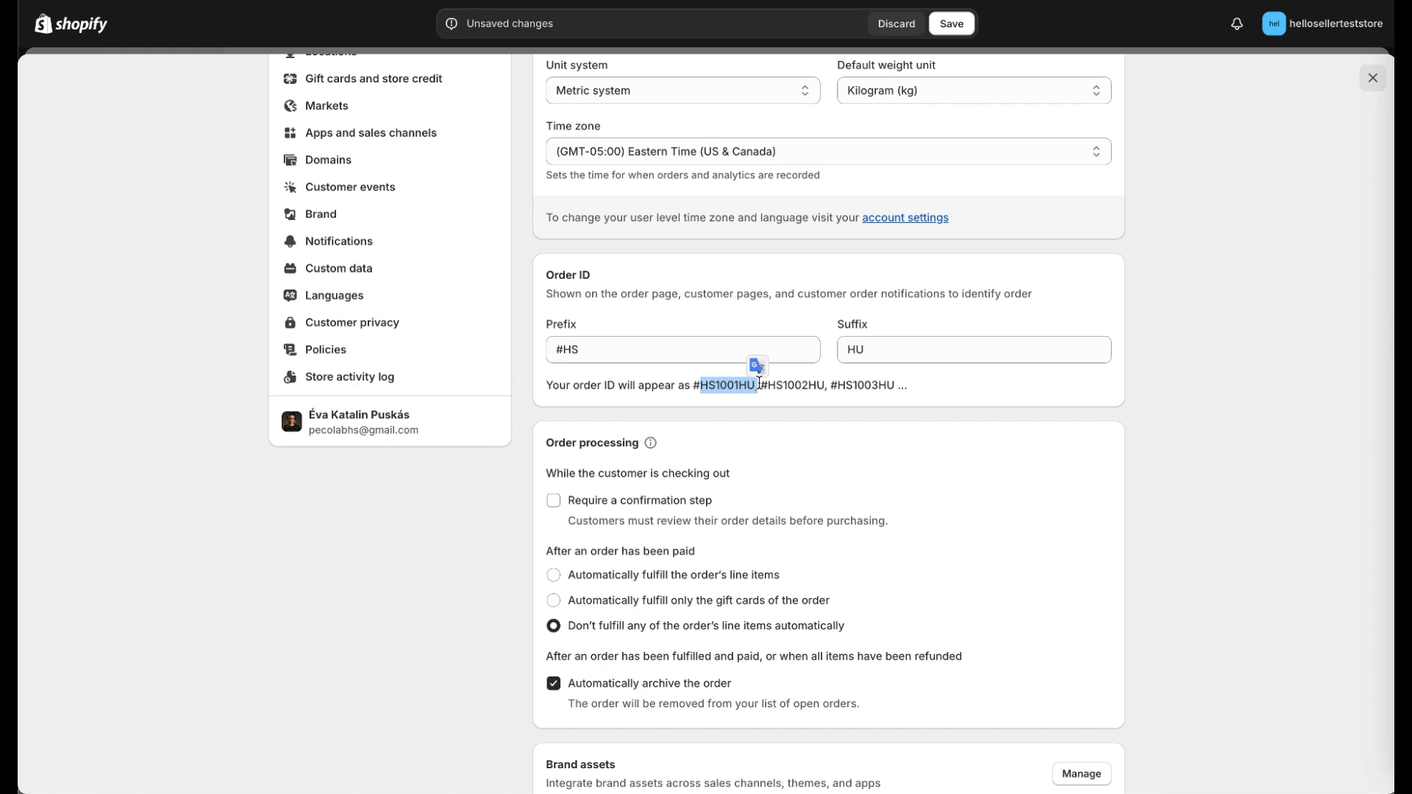
Step: Try requiring a confirmation step while the customer is checking out
scroll(756, 500, down, 2)
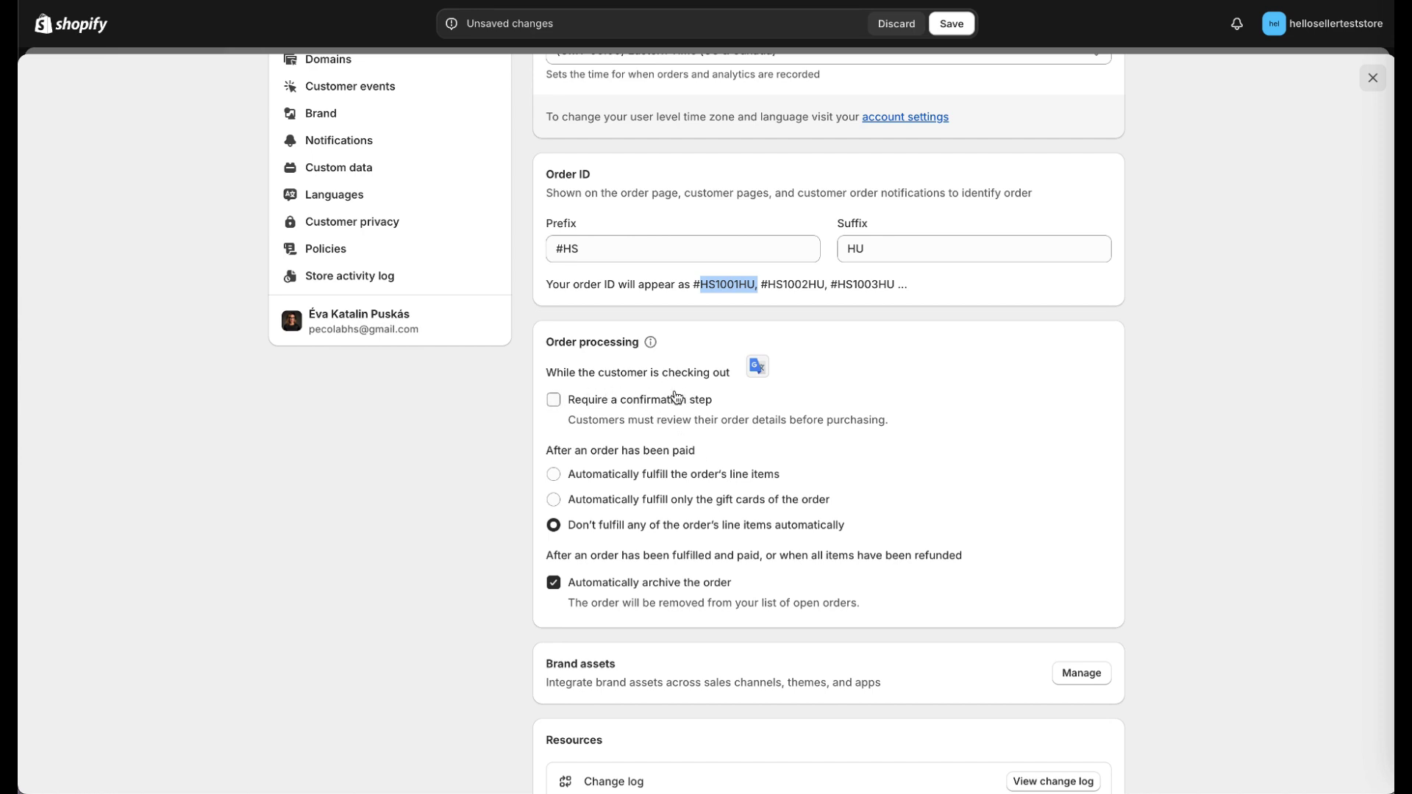
click(554, 401)
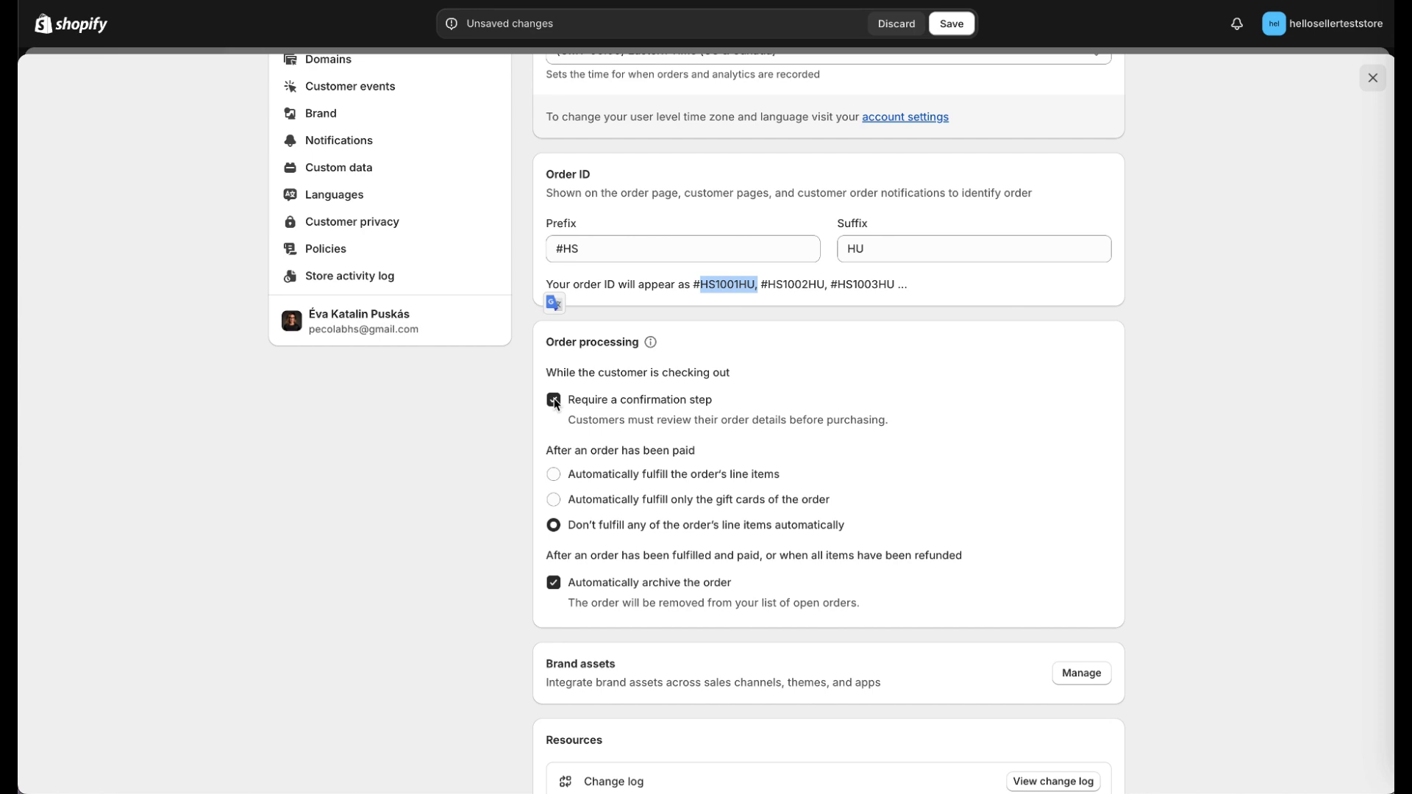
click(554, 401)
Step: Review the remaining order processing and resources sections and save the changed general settings
scroll(636, 403, down, 1)
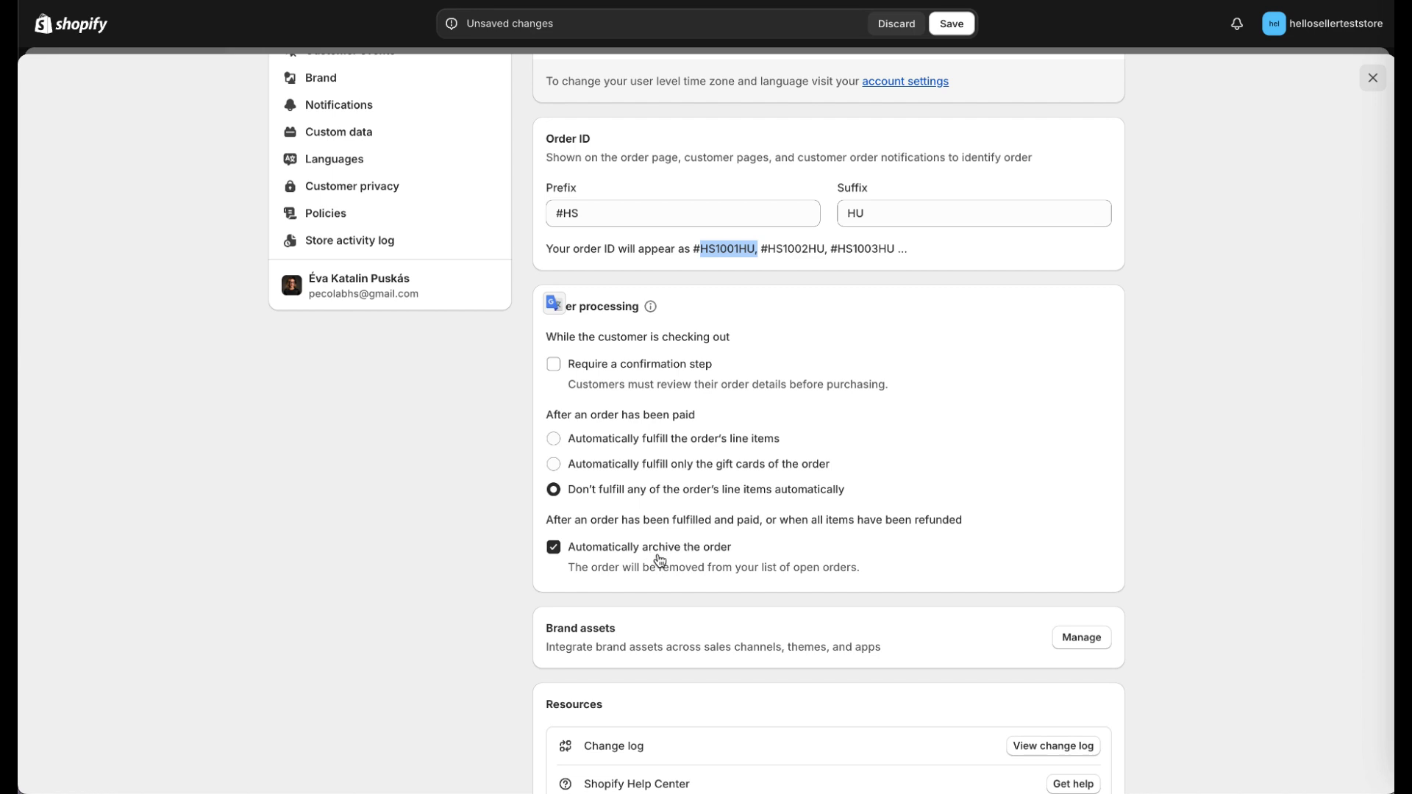
scroll(659, 559, down, 2)
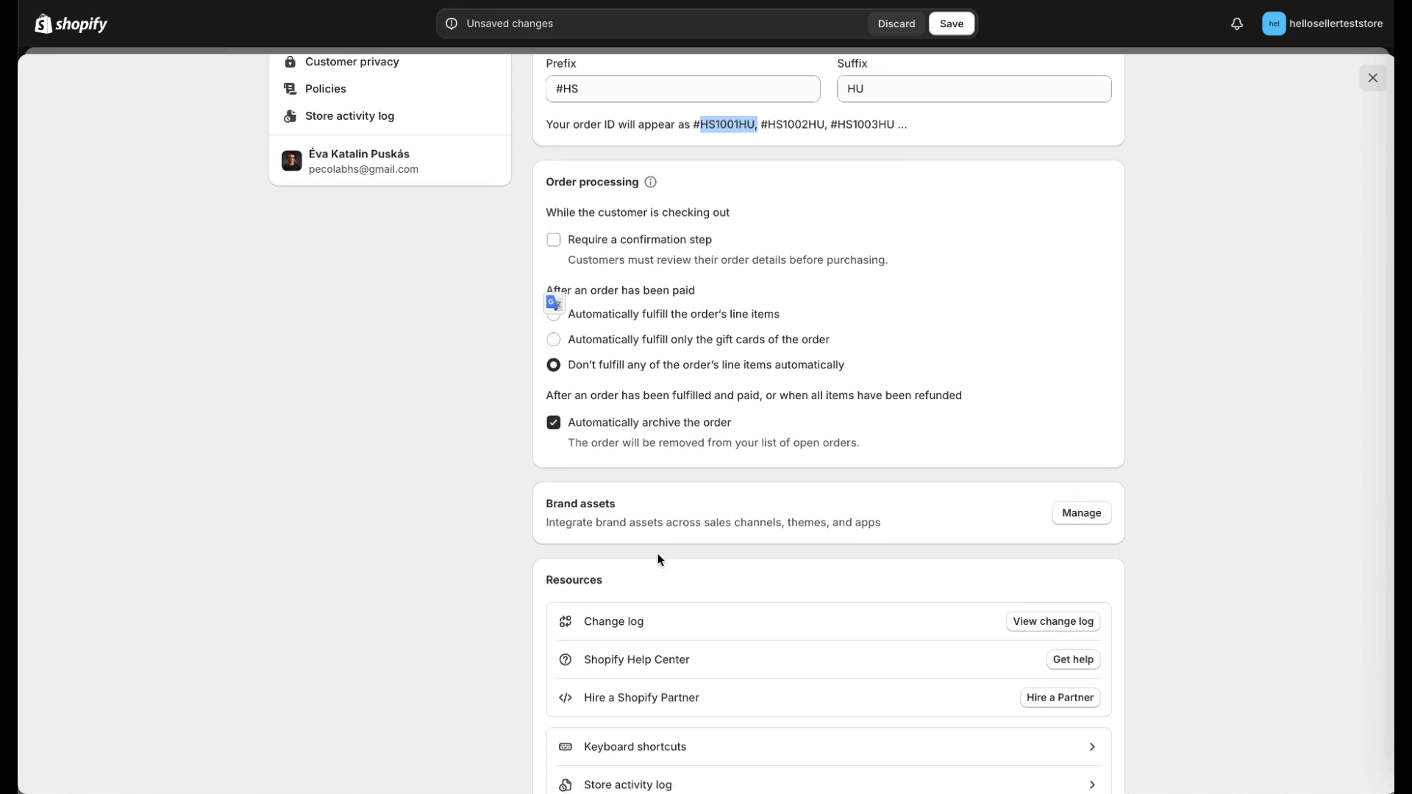
scroll(657, 553, down, 1)
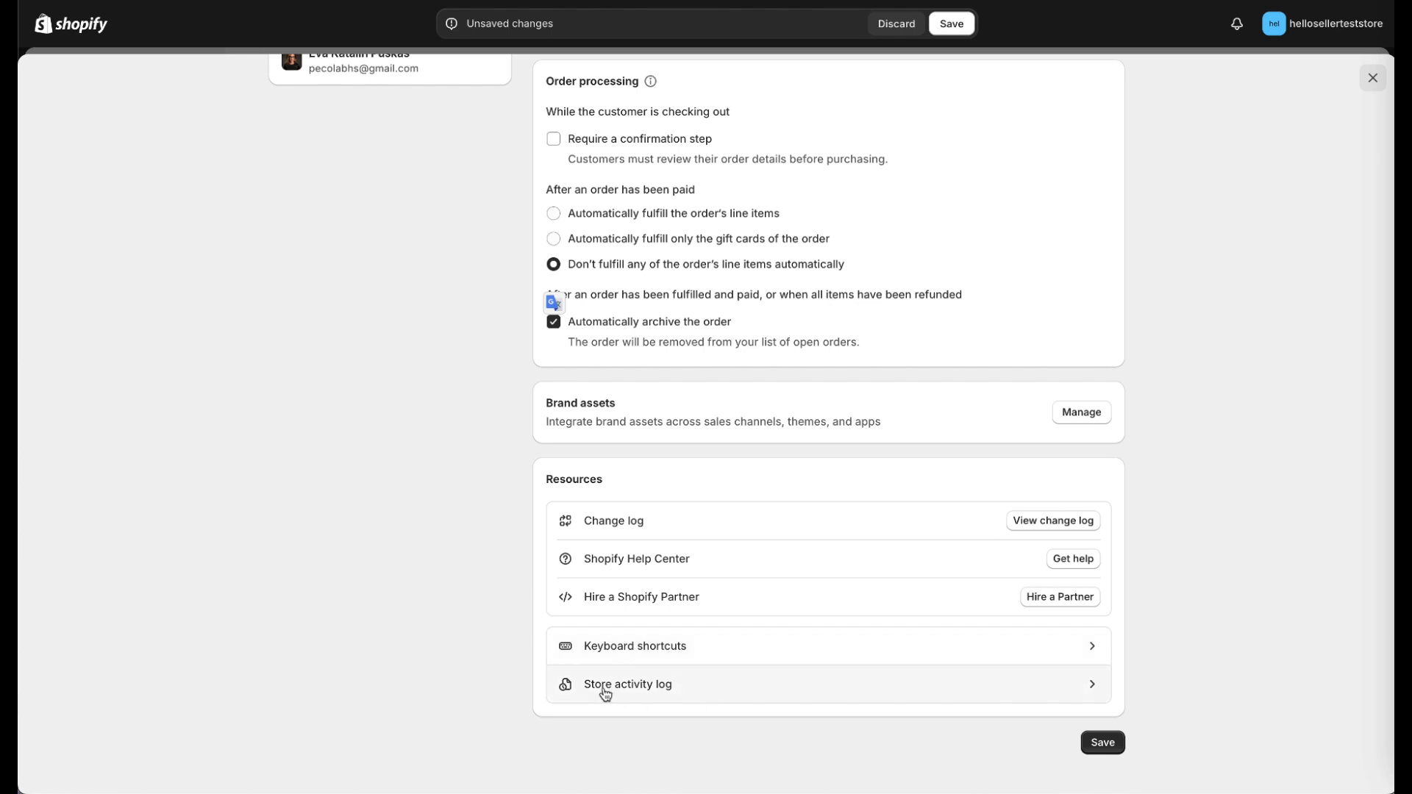
click(647, 695)
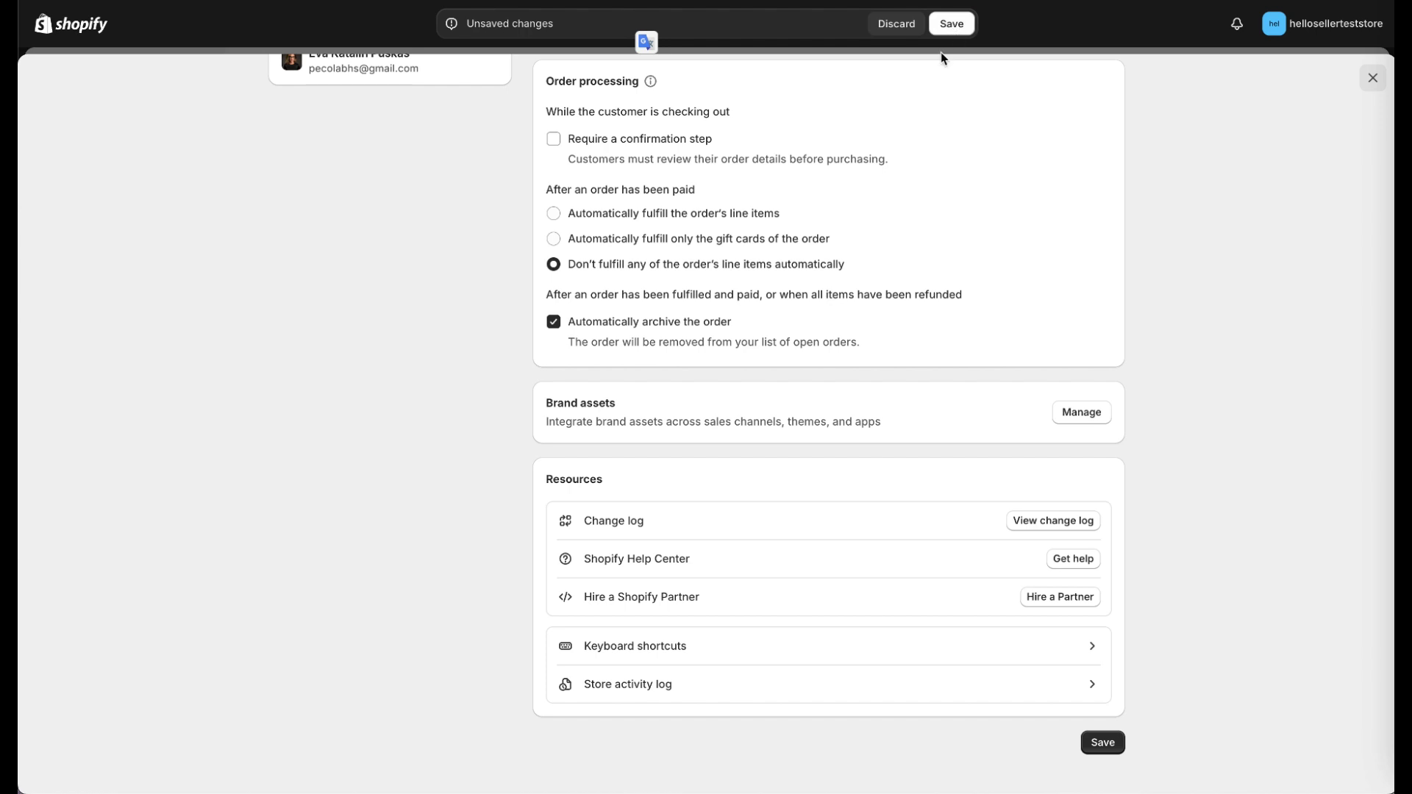
click(952, 25)
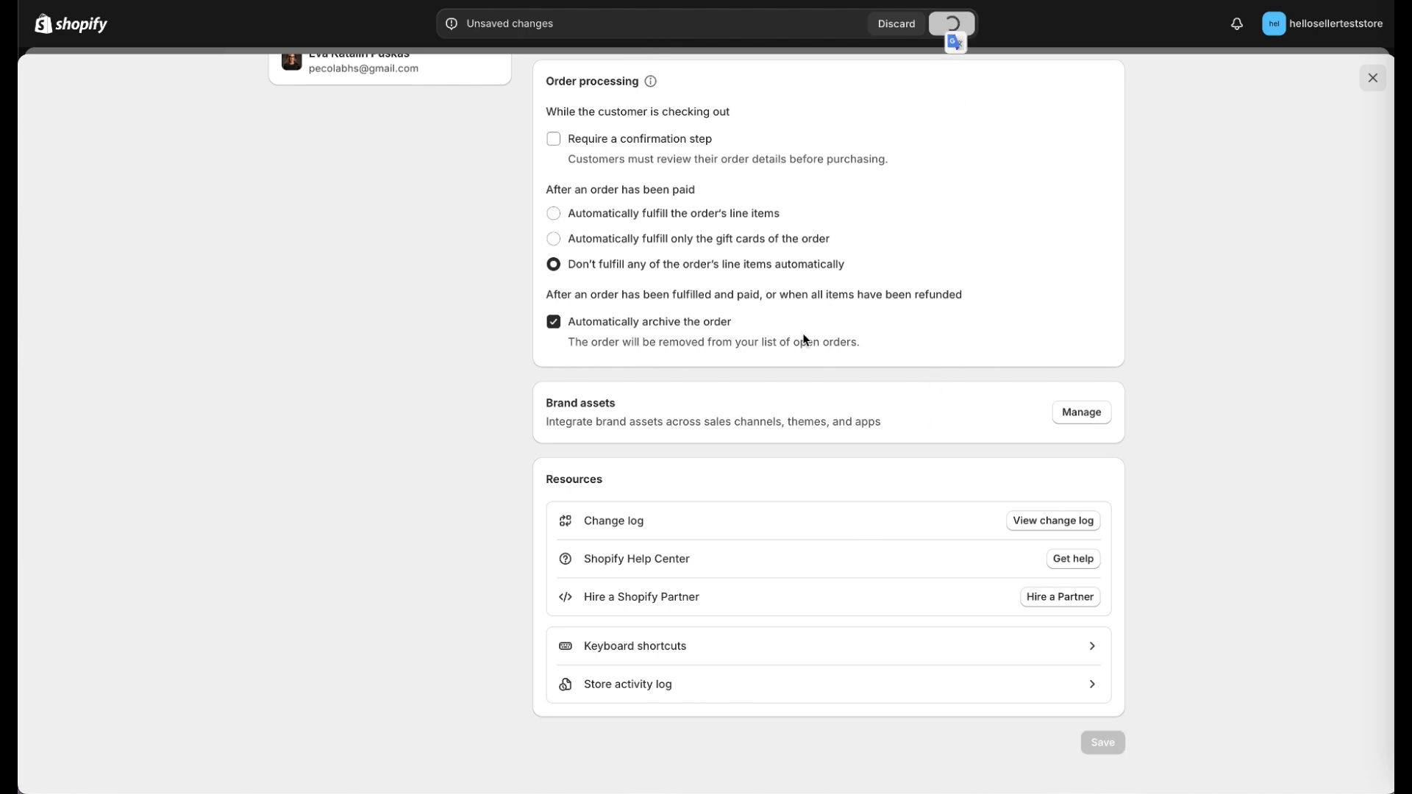
Step: Open the store activity log to review recent store events, and return to the general settings
scroll(798, 325, up, 4)
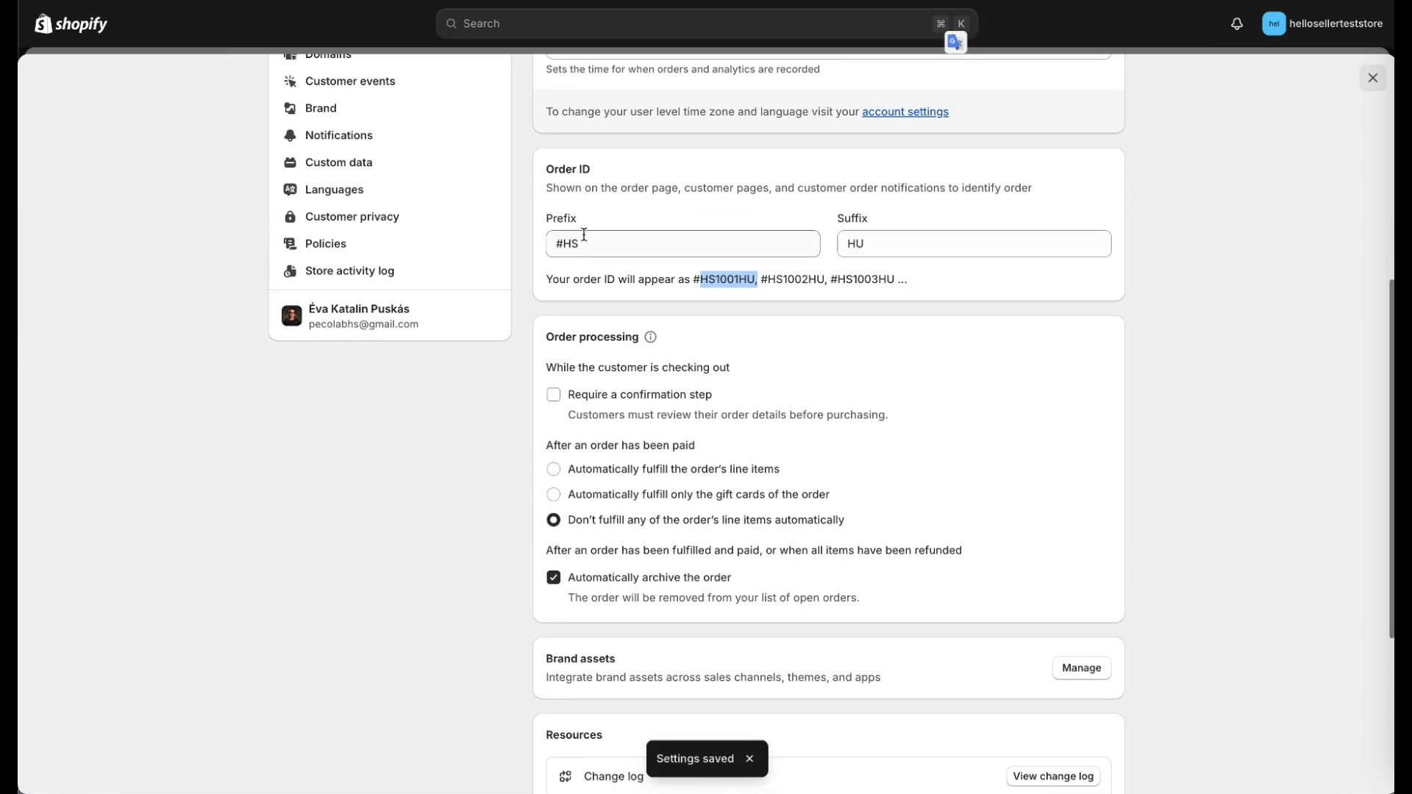
scroll(859, 294, down, 5)
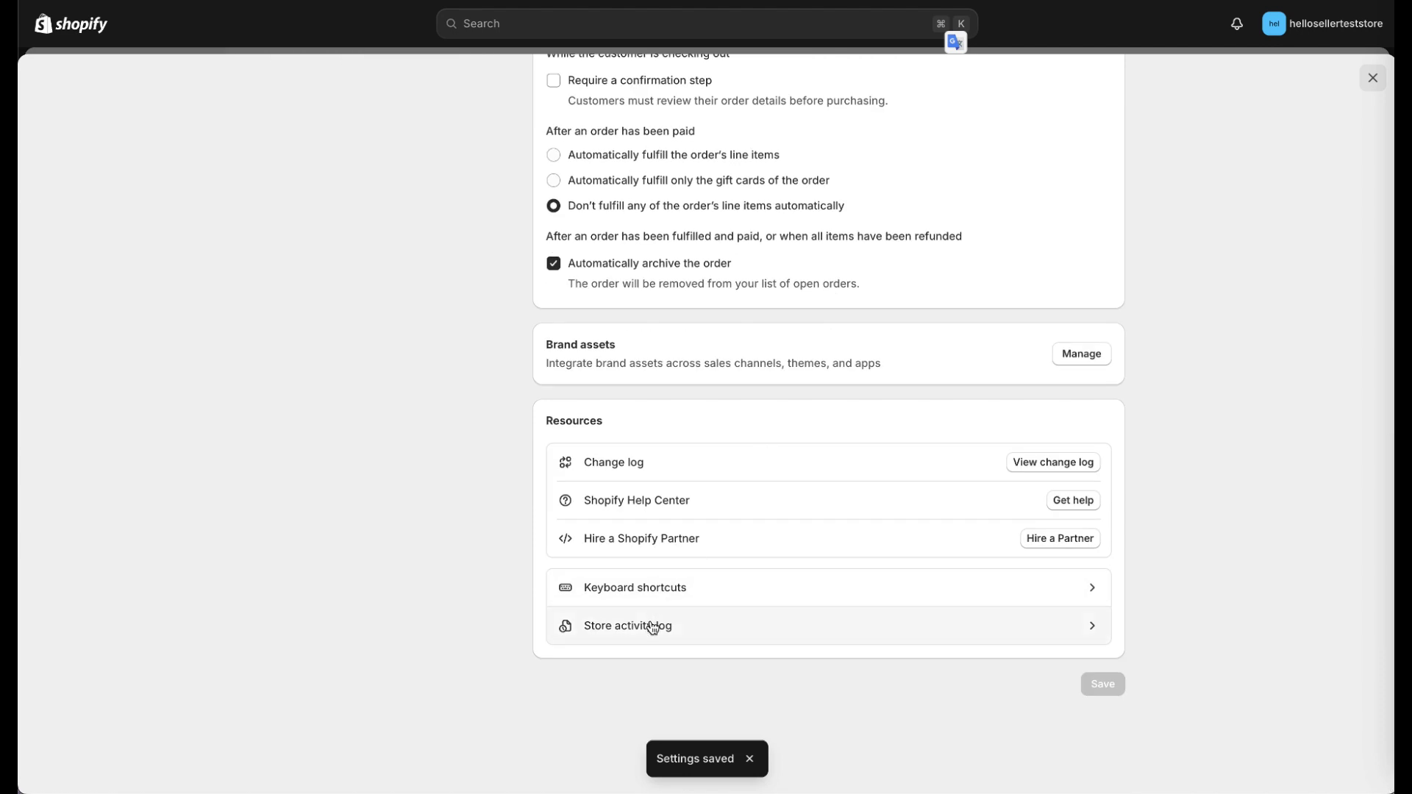
click(650, 625)
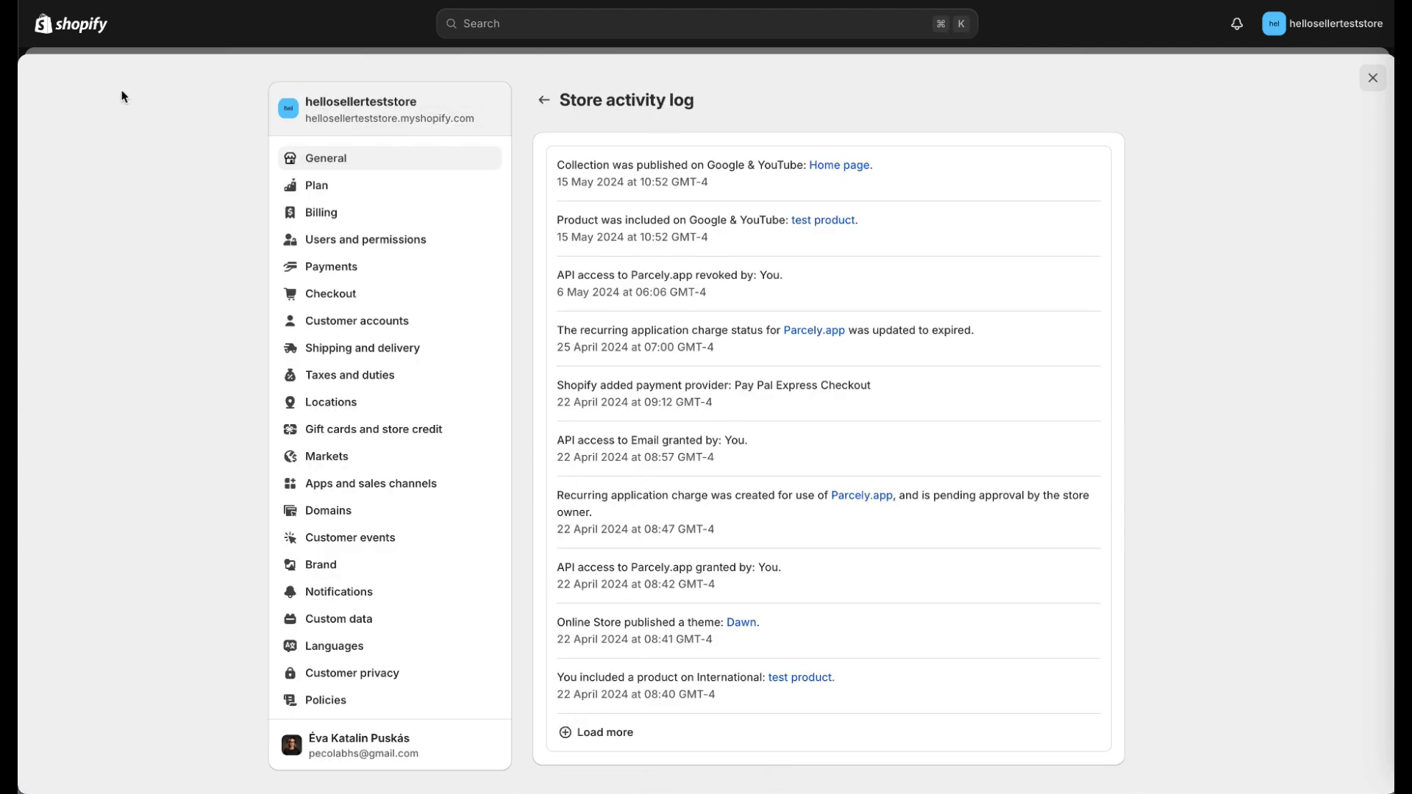
click(543, 101)
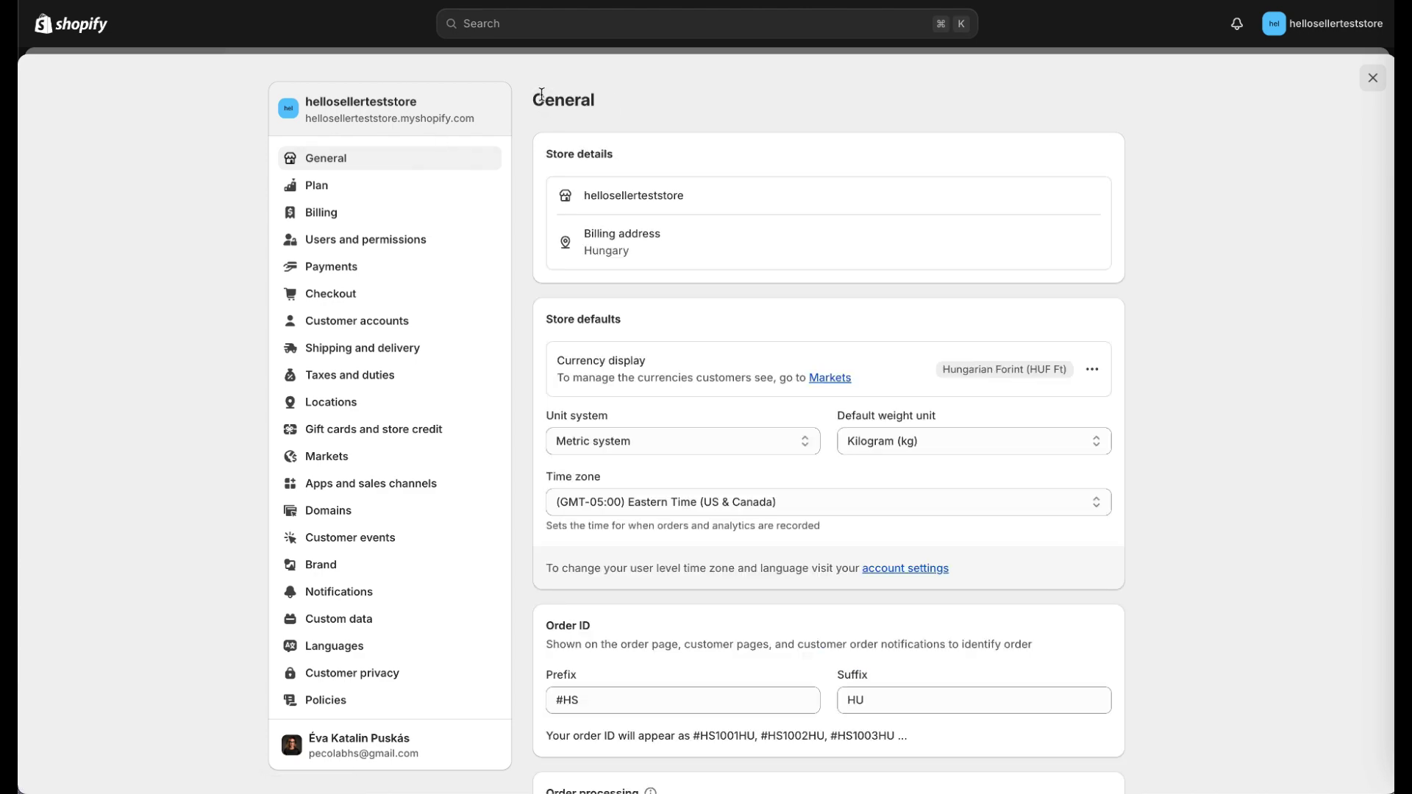
Step: Open the brand assets management page from the general settings
scroll(731, 677, down, 10)
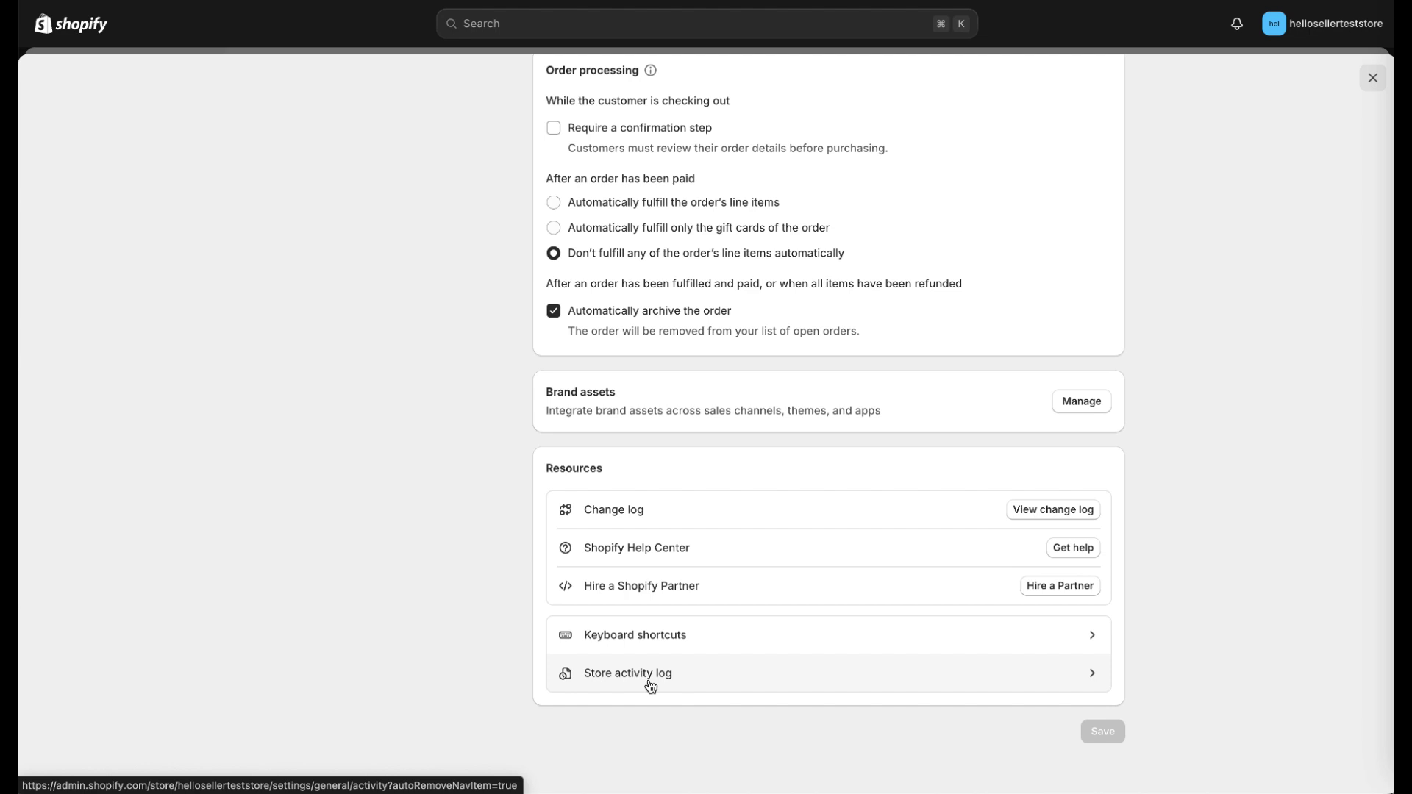
scroll(650, 685, up, 5)
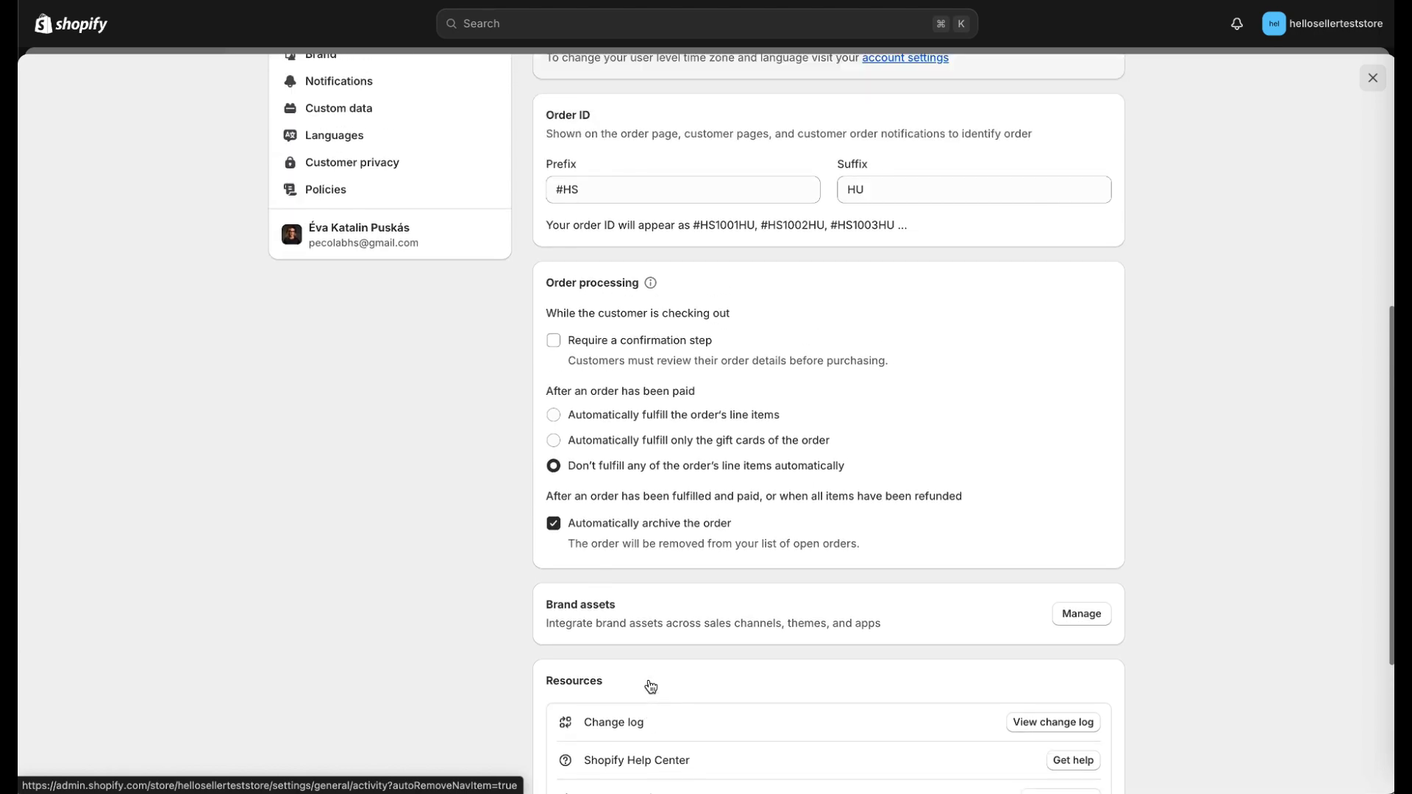
scroll(648, 680, down, 2)
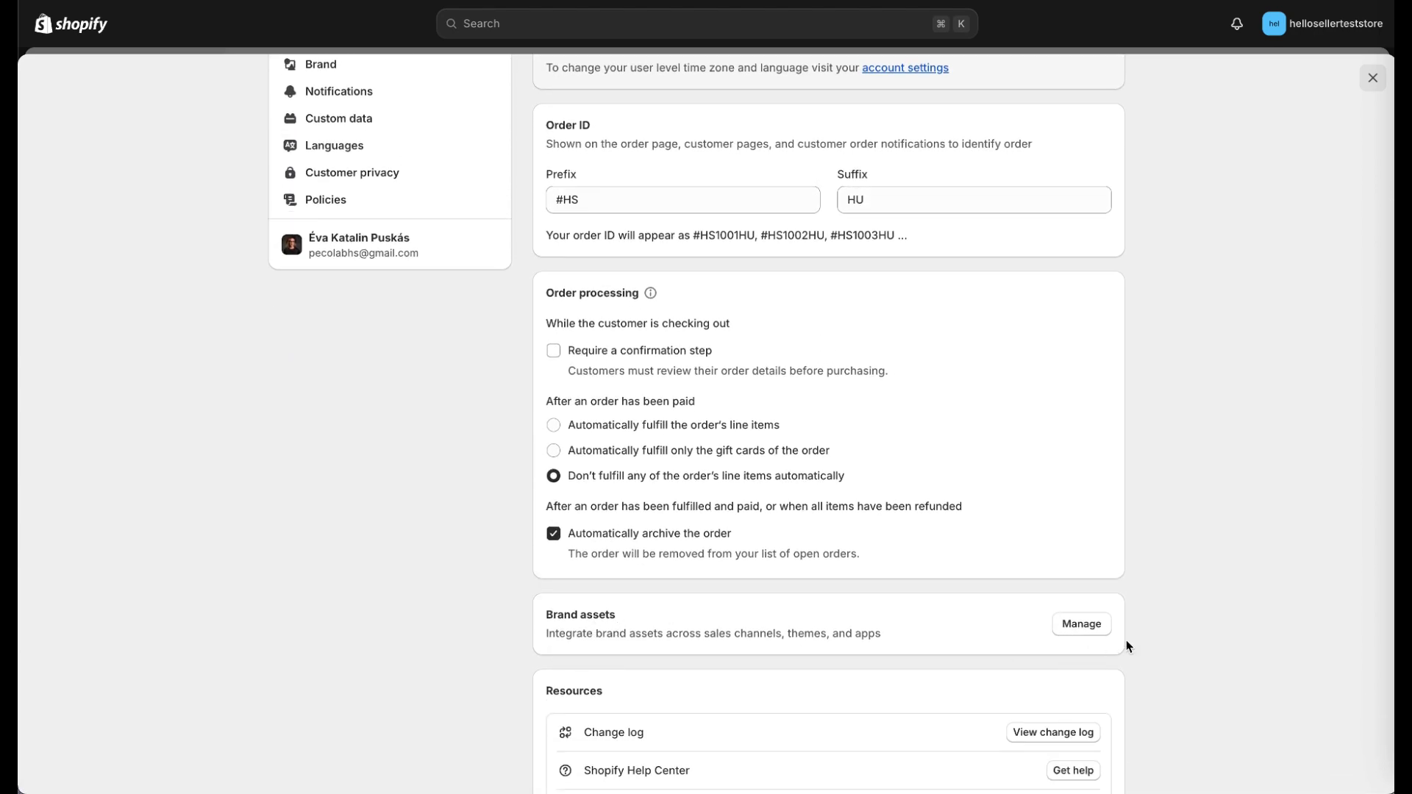
click(1089, 629)
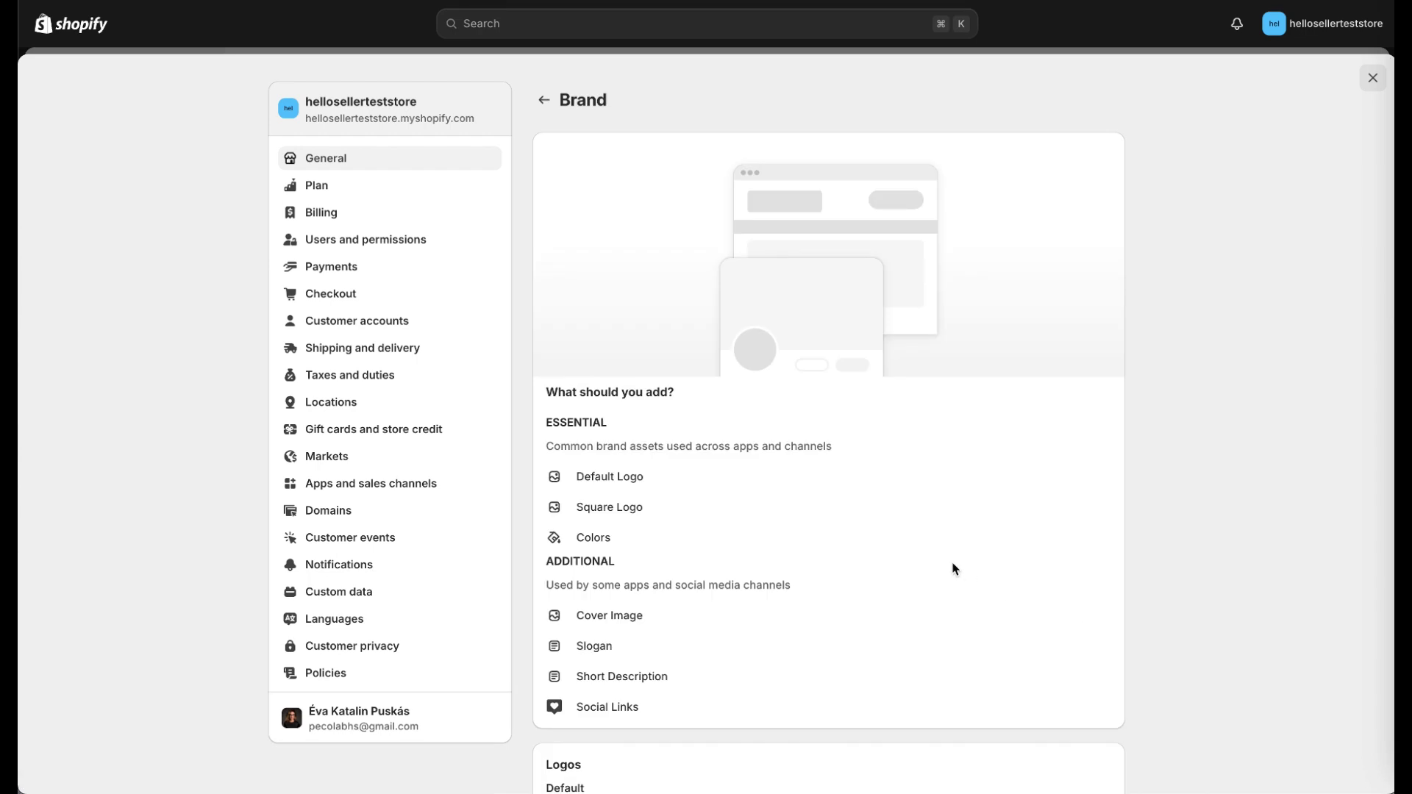
Step: Add the helloseller_logo_hs image as the brand's default and square logos, and check both logo previews
scroll(954, 569, down, 6)
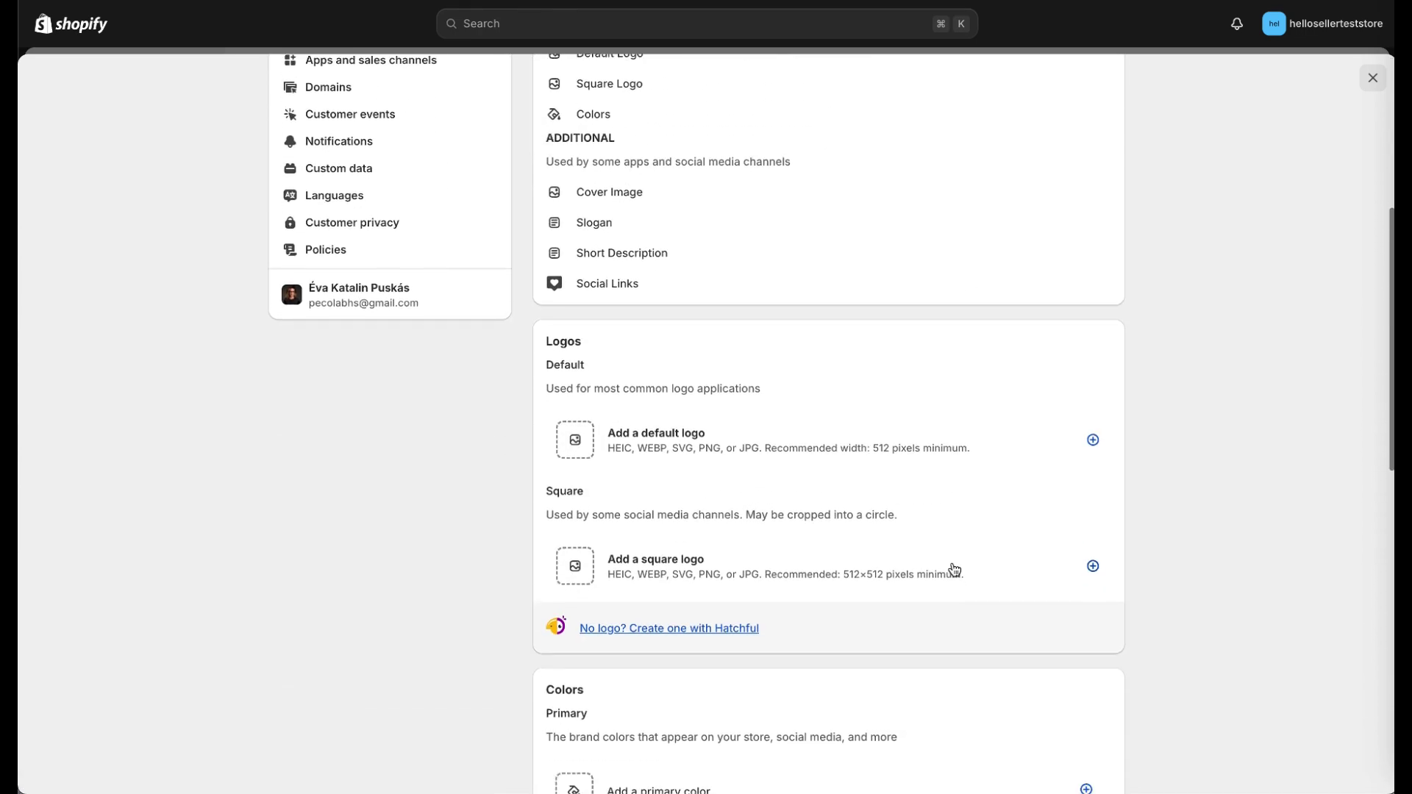
scroll(954, 569, down, 1)
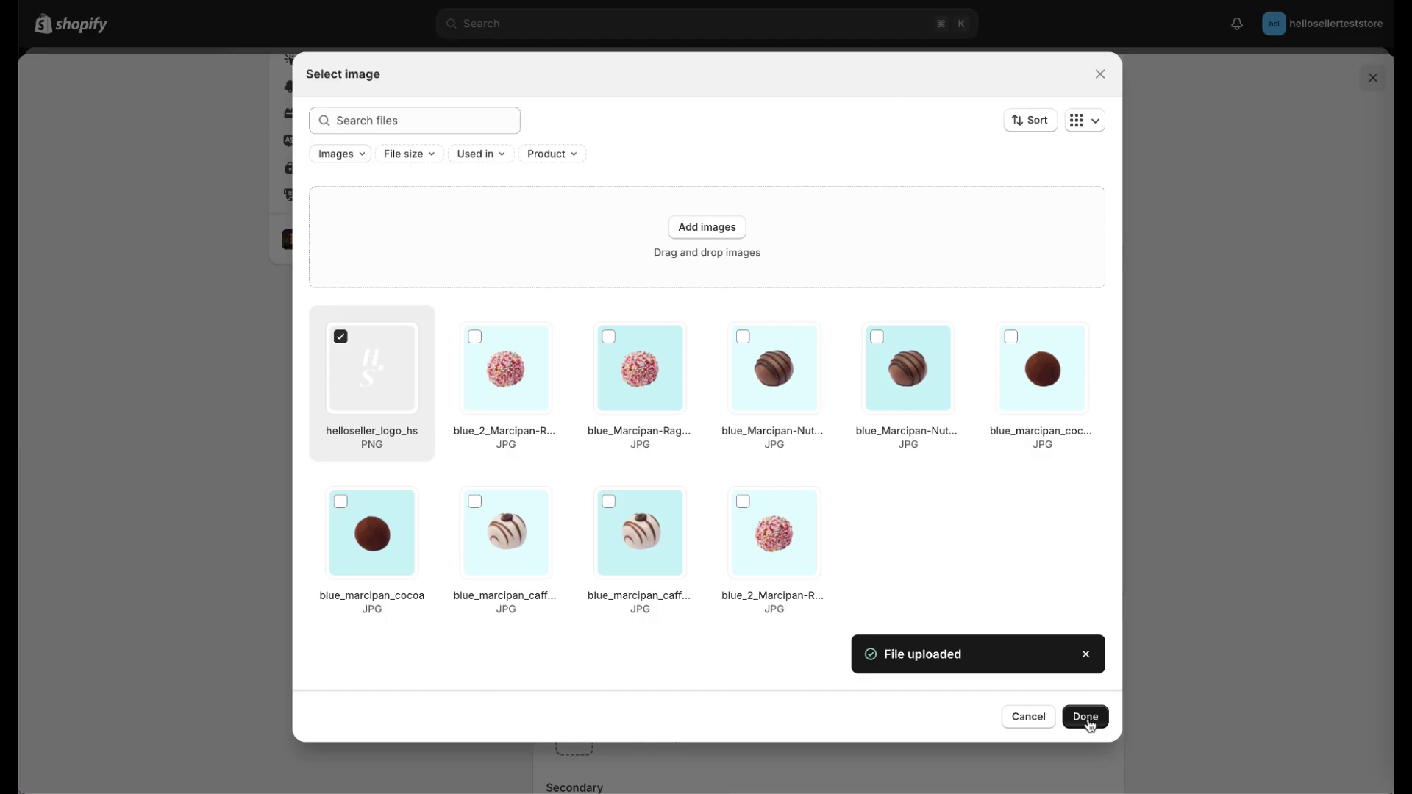
click(1087, 717)
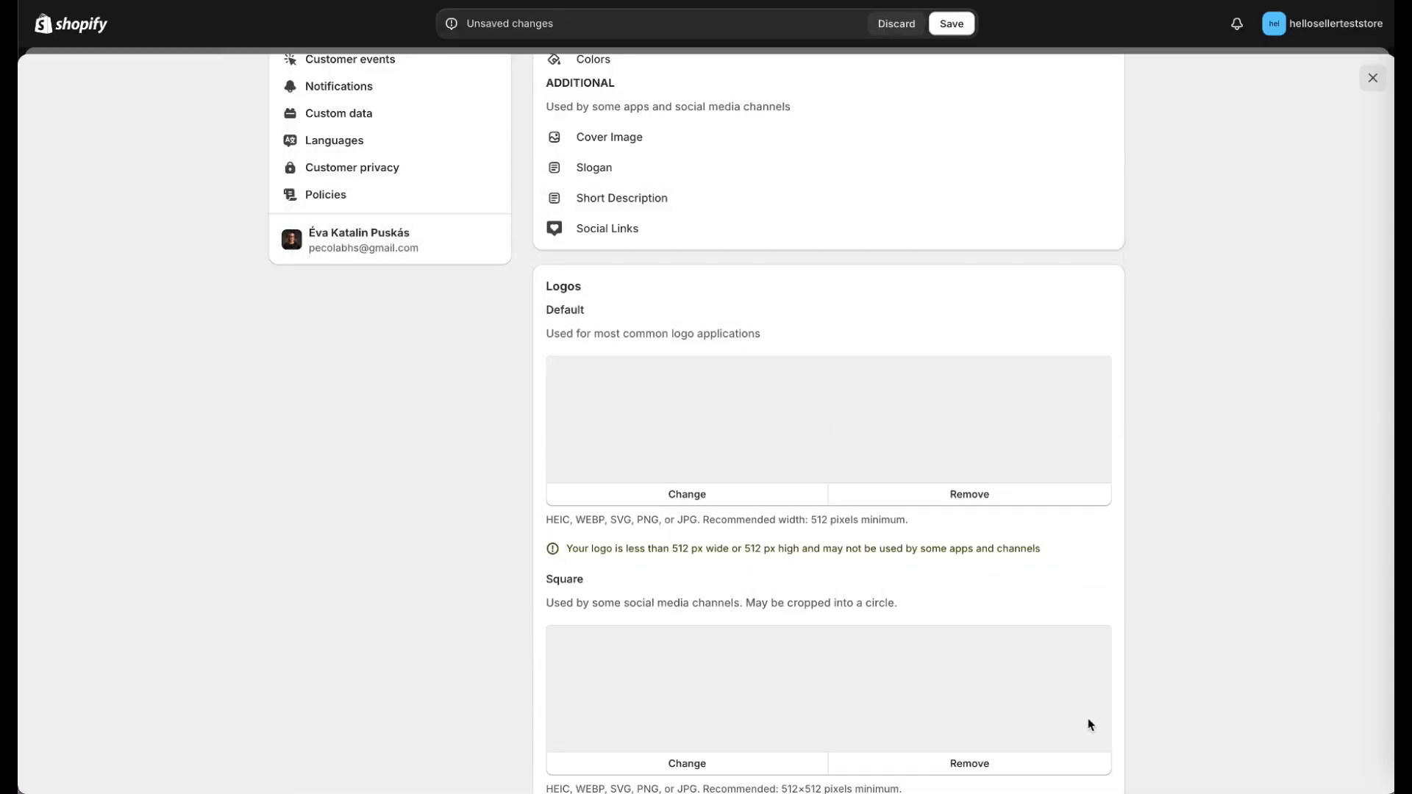
scroll(1057, 598, down, 3)
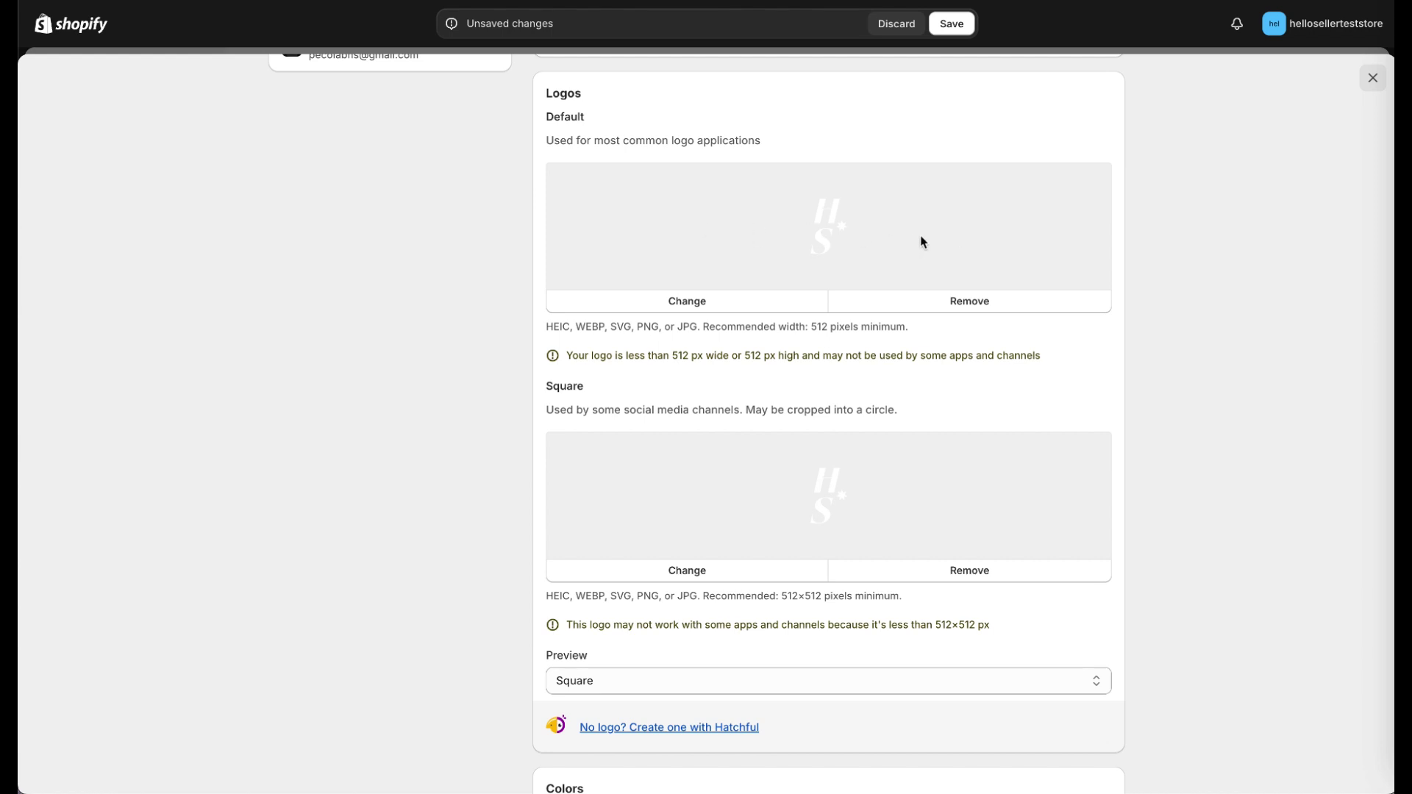
scroll(860, 232, down, 1)
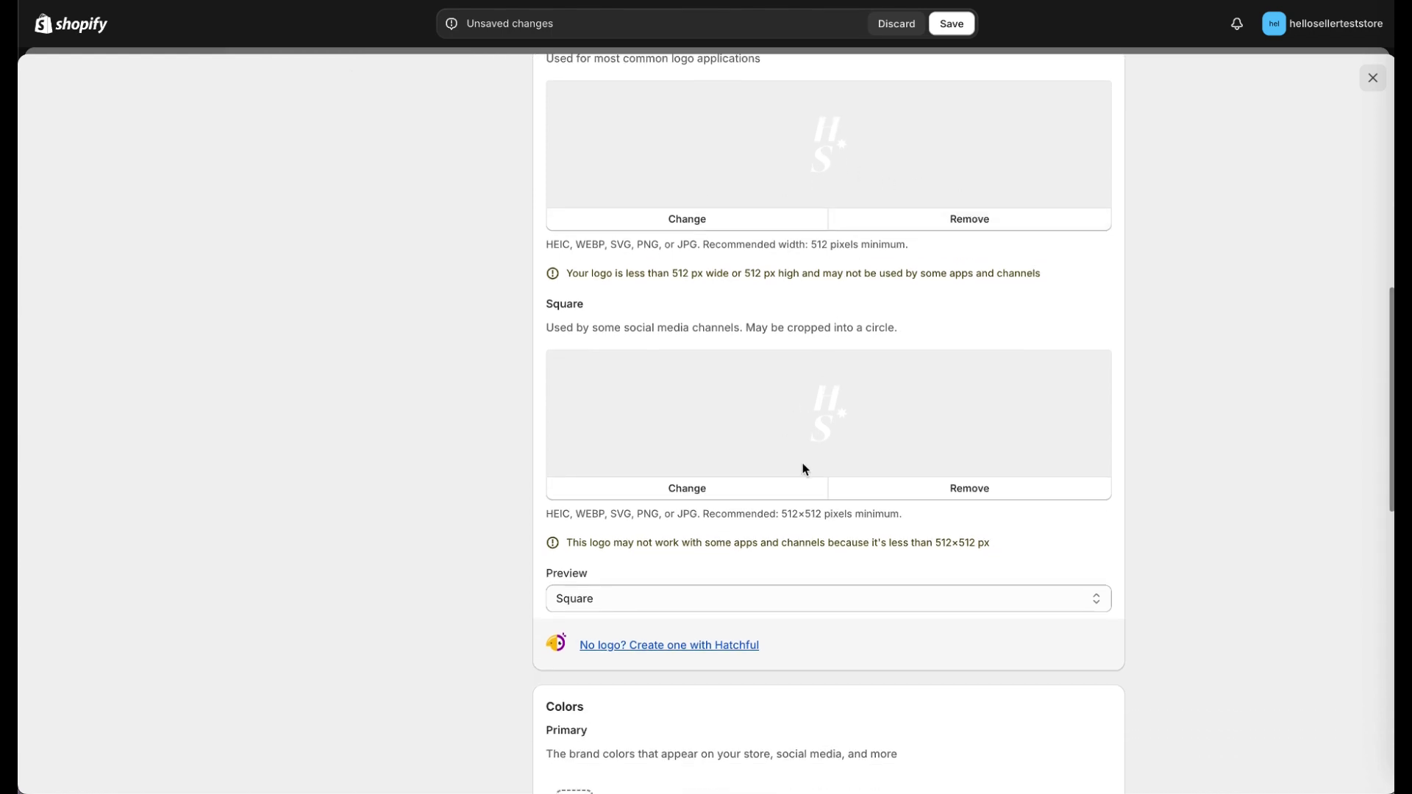
scroll(819, 464, down, 1)
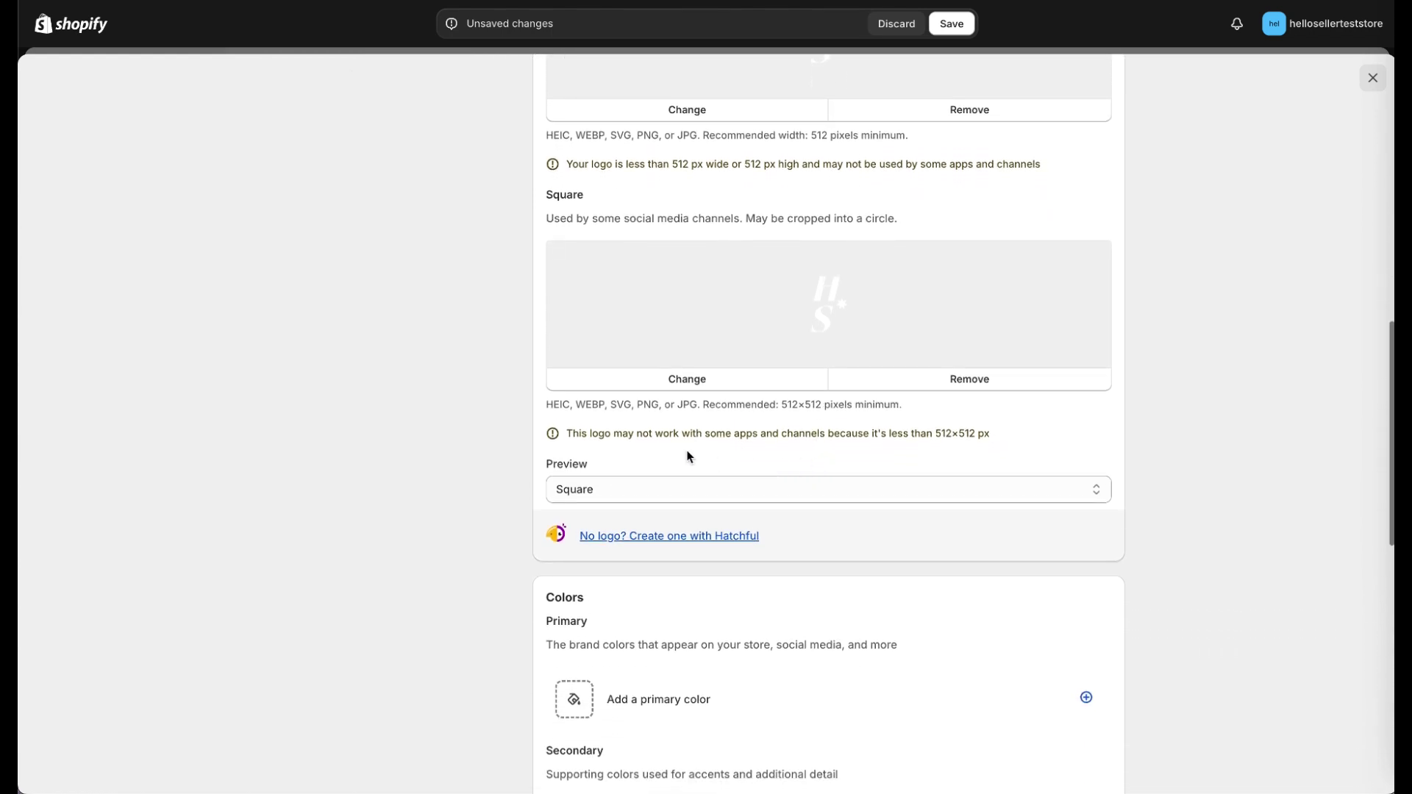
Step: Switch to Figma and copy the hex code 6620E2 from the selected Secondary logo group
scroll(686, 454, down, 4)
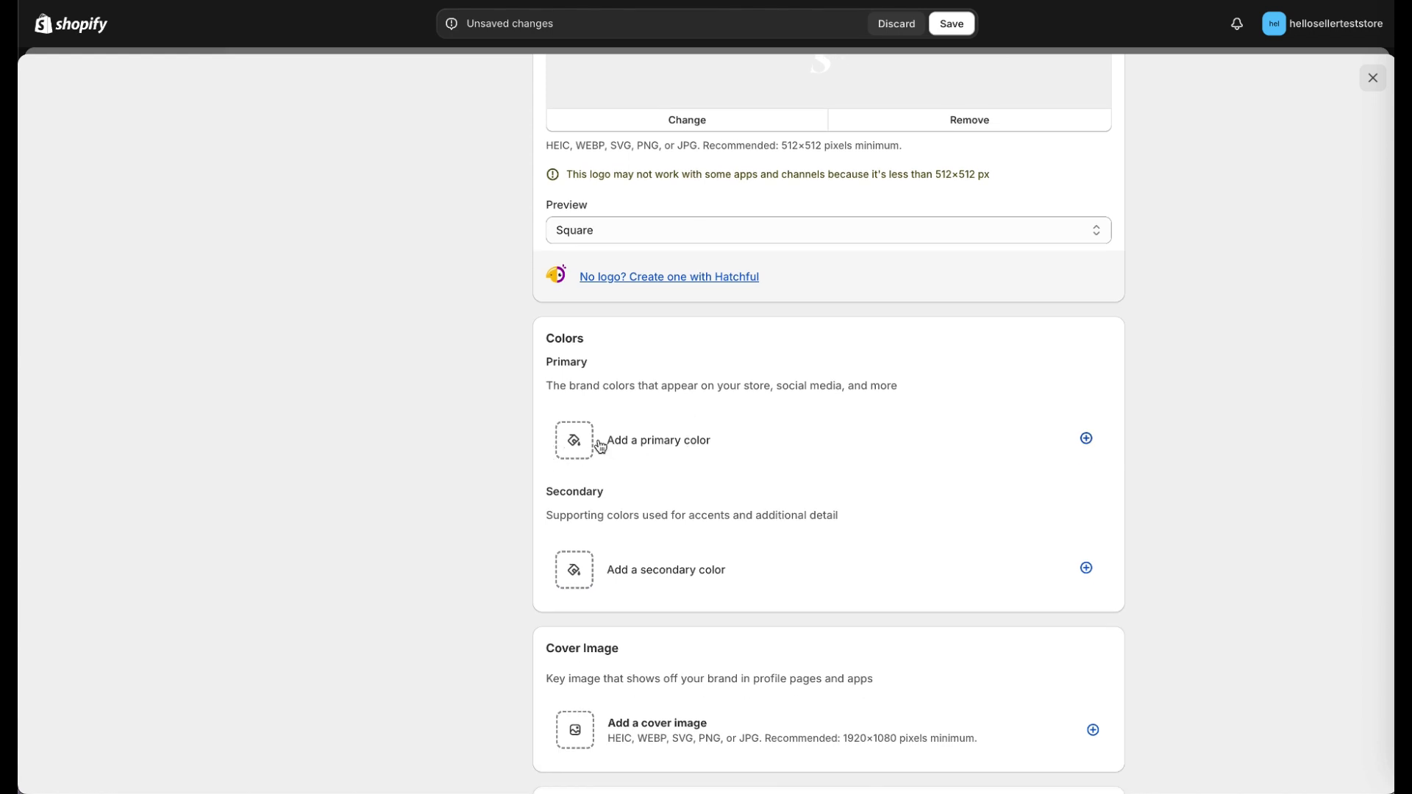
scroll(600, 446, down, 1)
scroll(600, 444, down, 1)
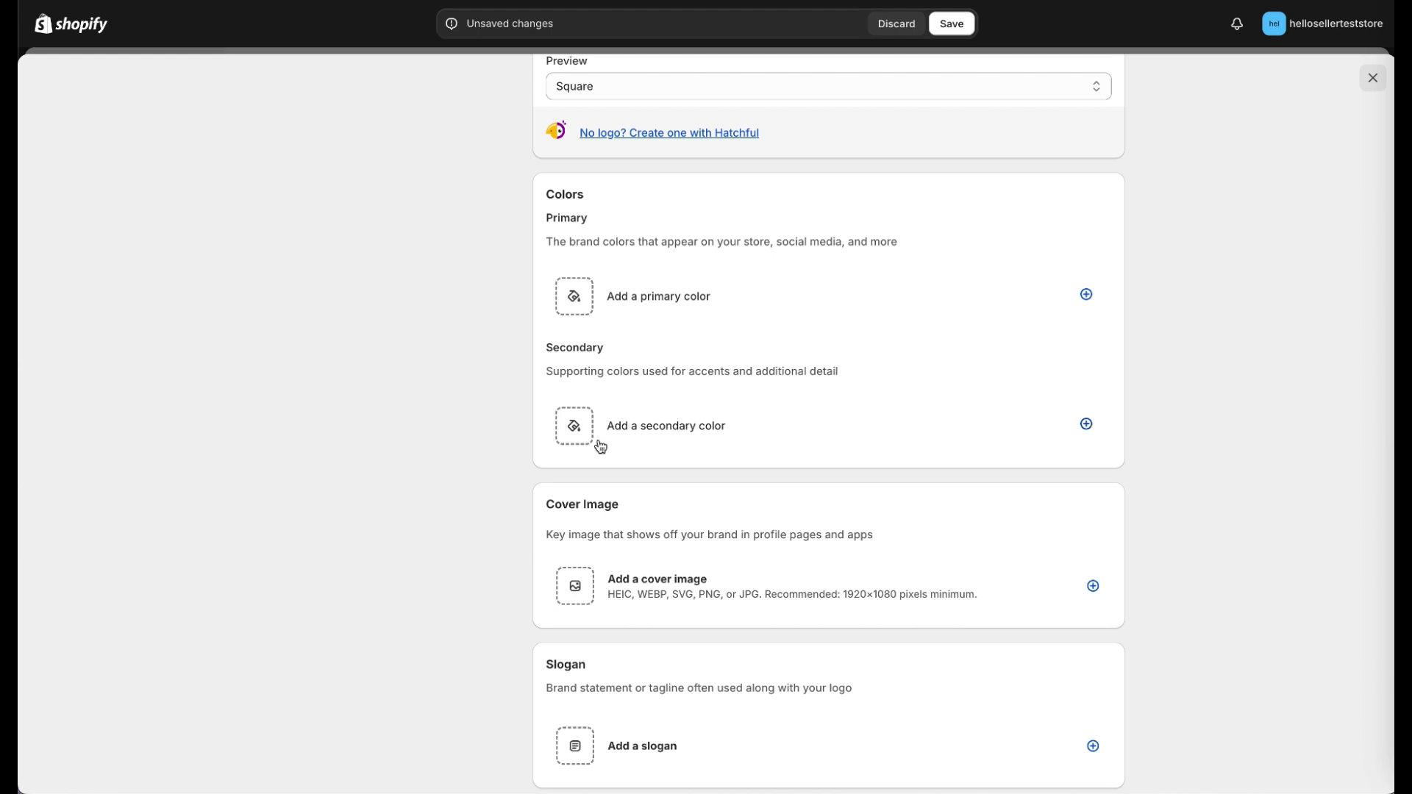
click(1401, 417)
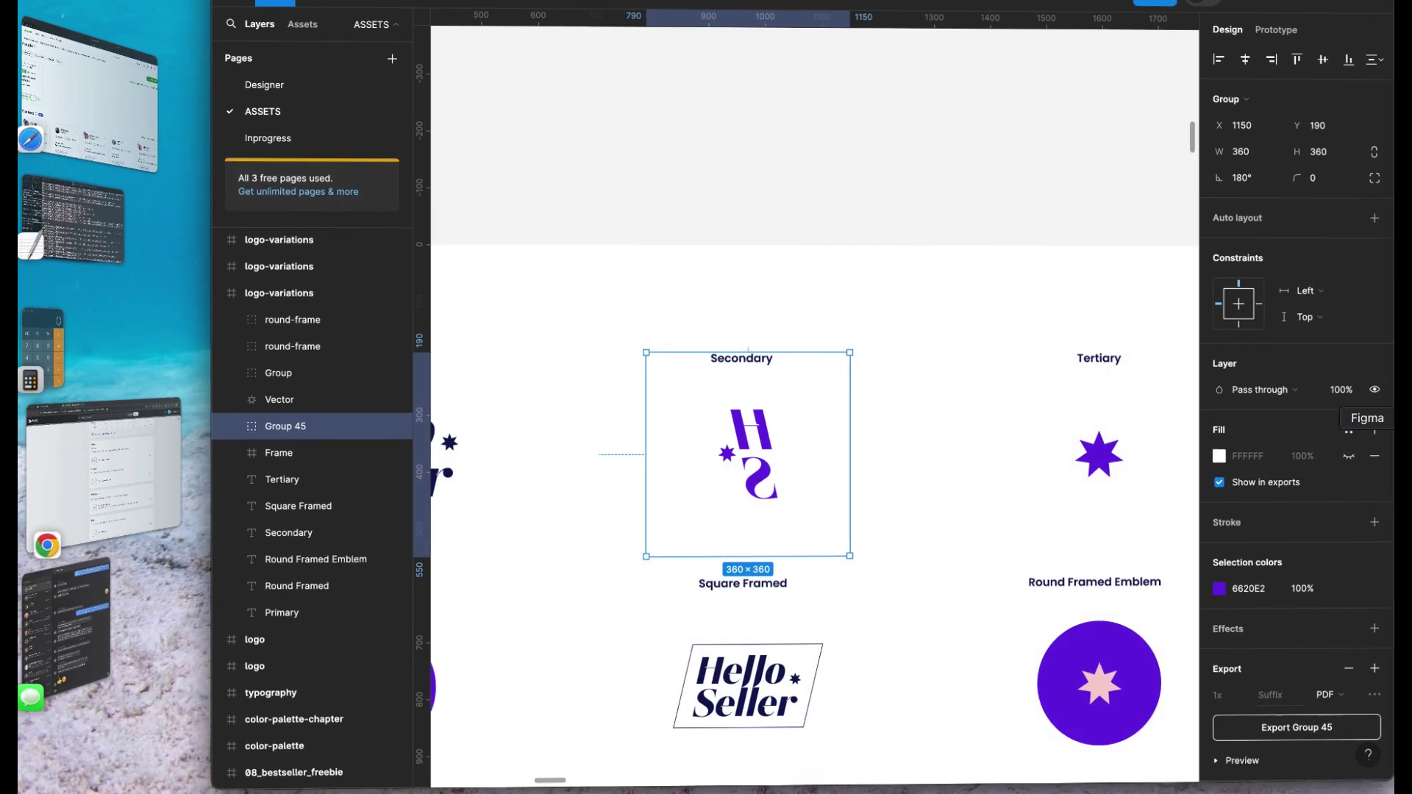
click(1284, 597)
key(super+c)
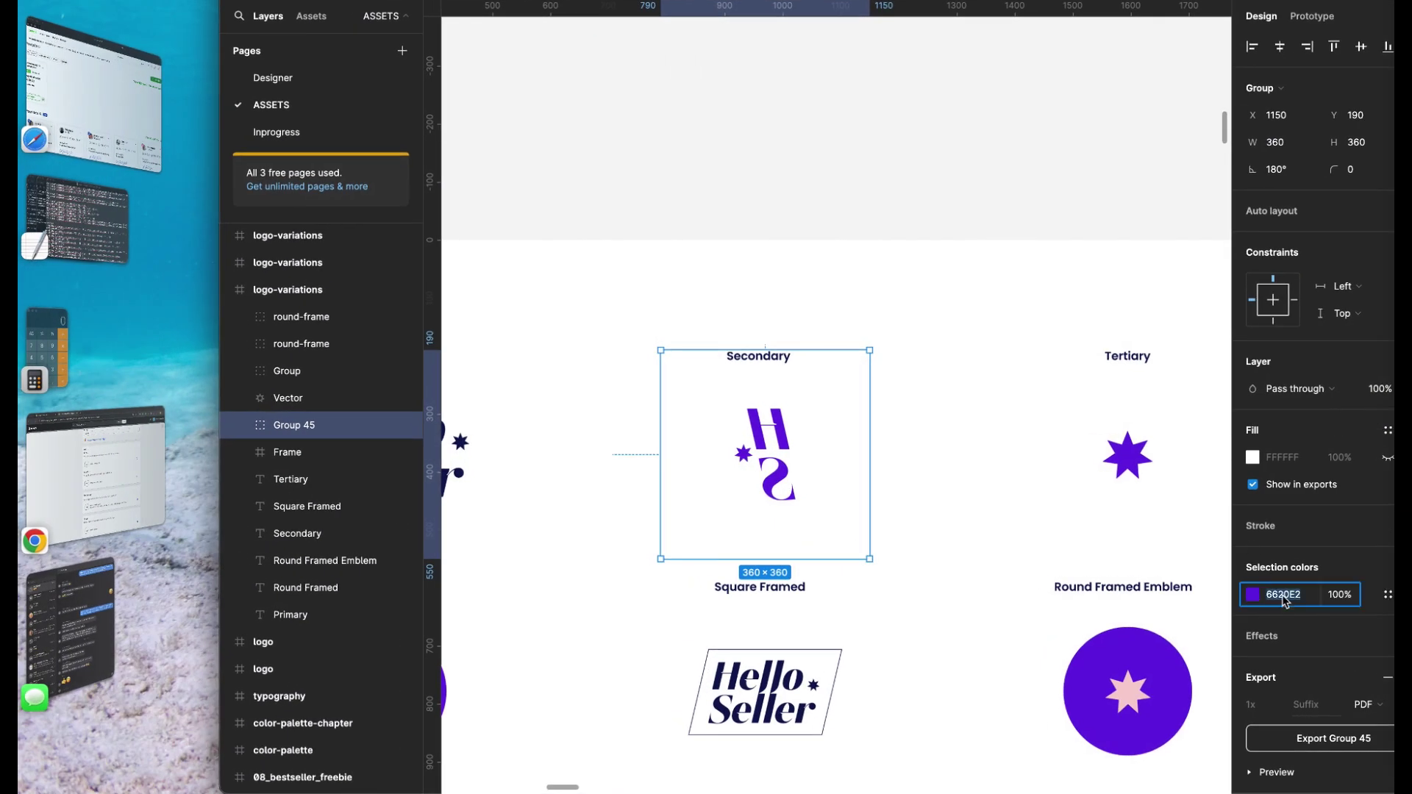
Step: Return to the Shopify brand settings in Chrome and set the primary brand color to #6620E2
click(118, 476)
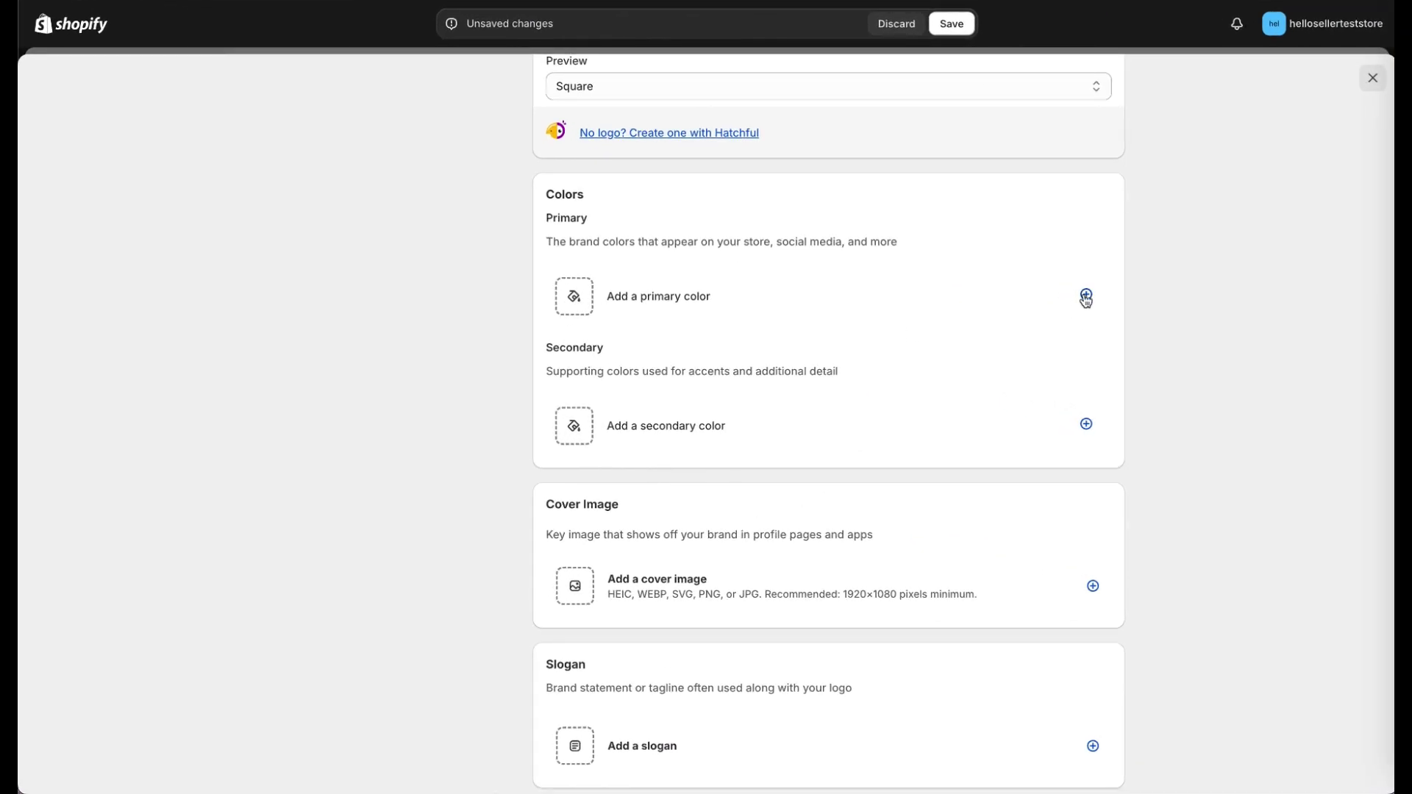
click(1085, 295)
click(545, 498)
key(super+v)
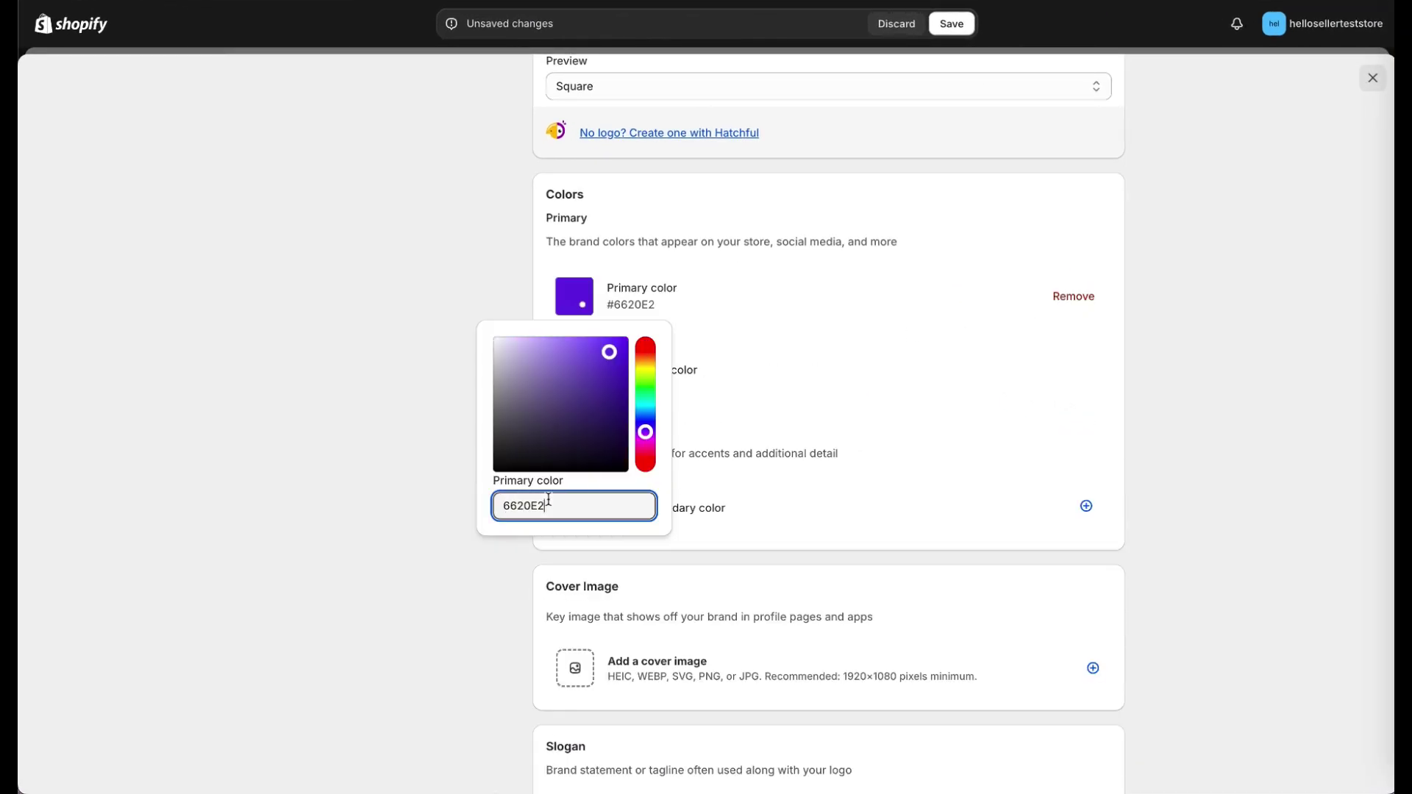
click(986, 426)
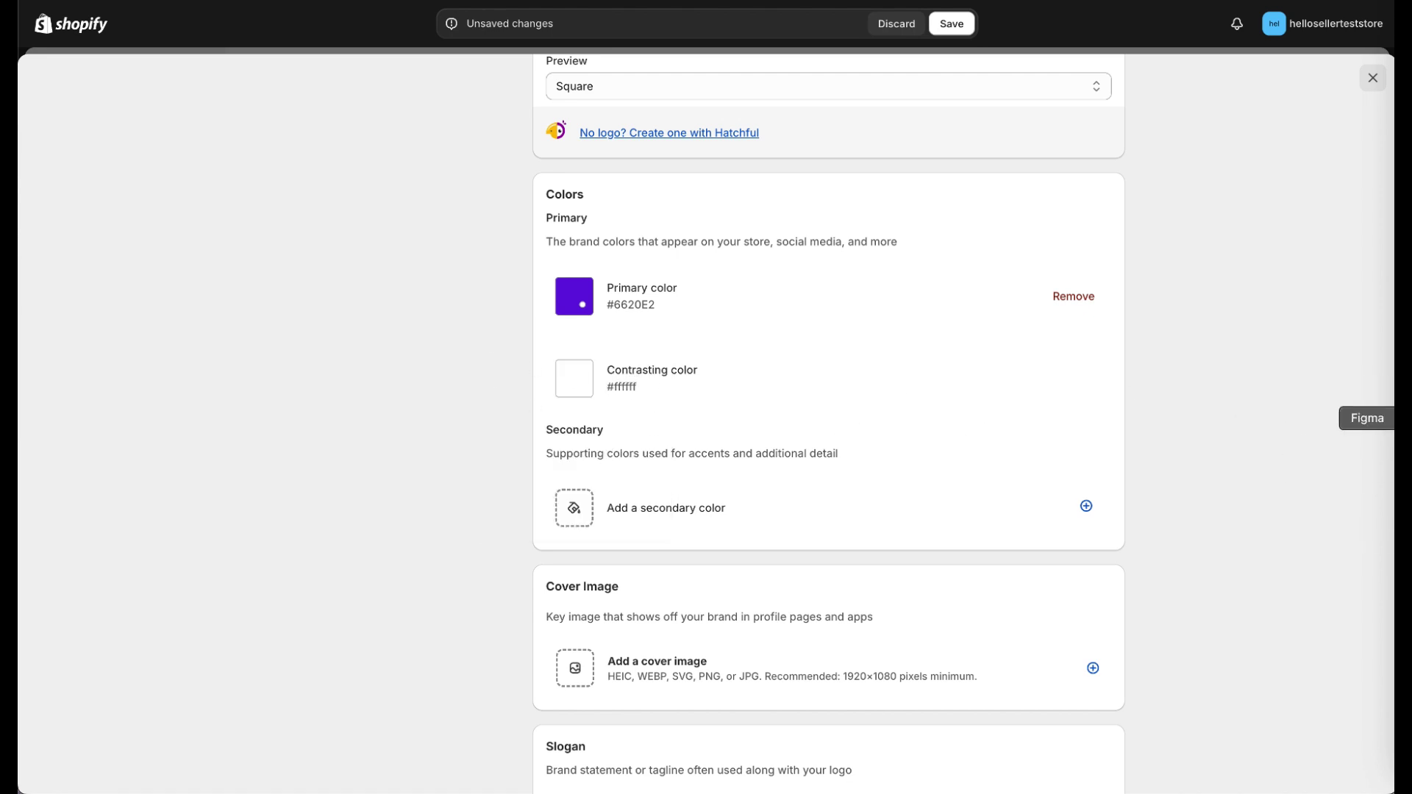
Step: In Figma, recolor the selected Secondary logo group to the page color B72AF9 and copy its hex code
click(1402, 418)
click(1267, 593)
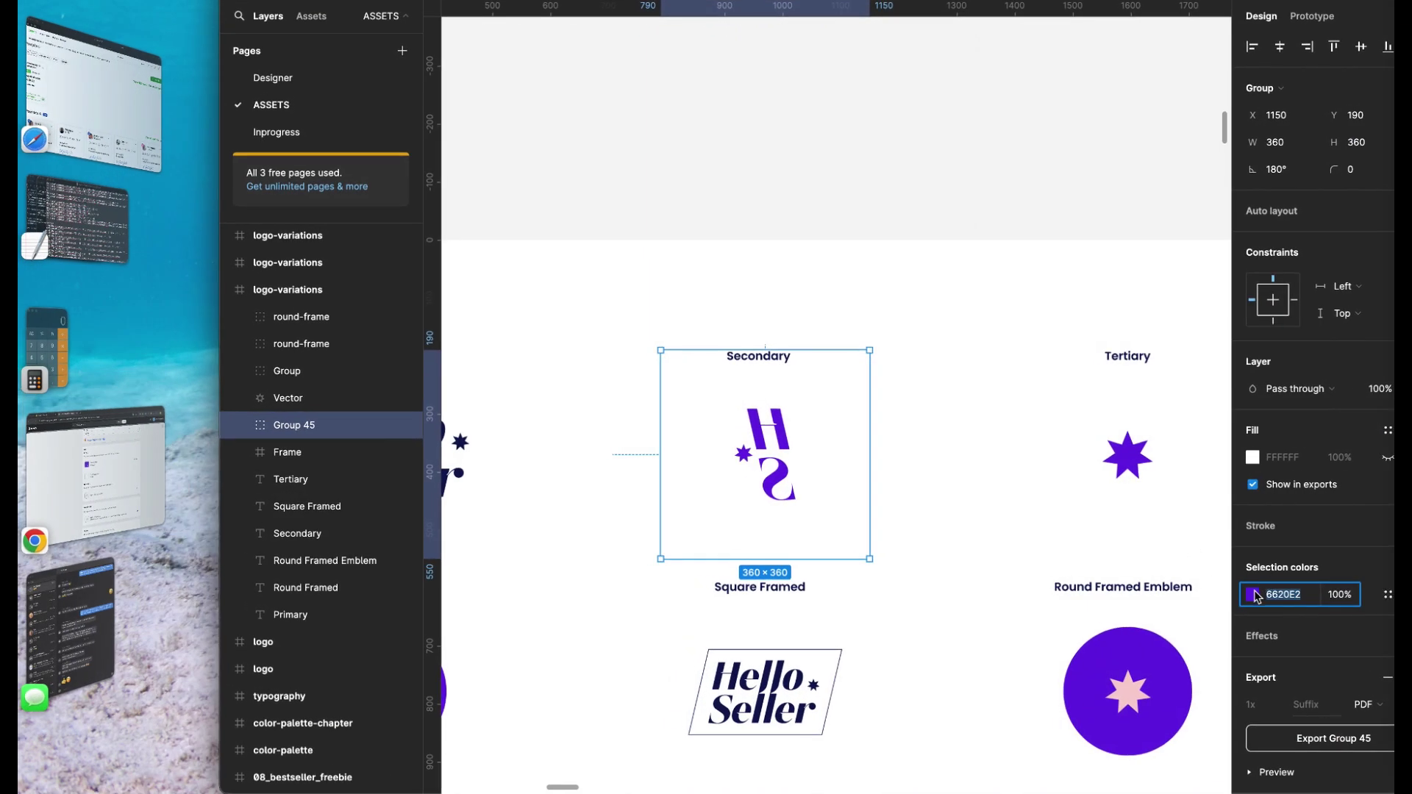
click(1255, 595)
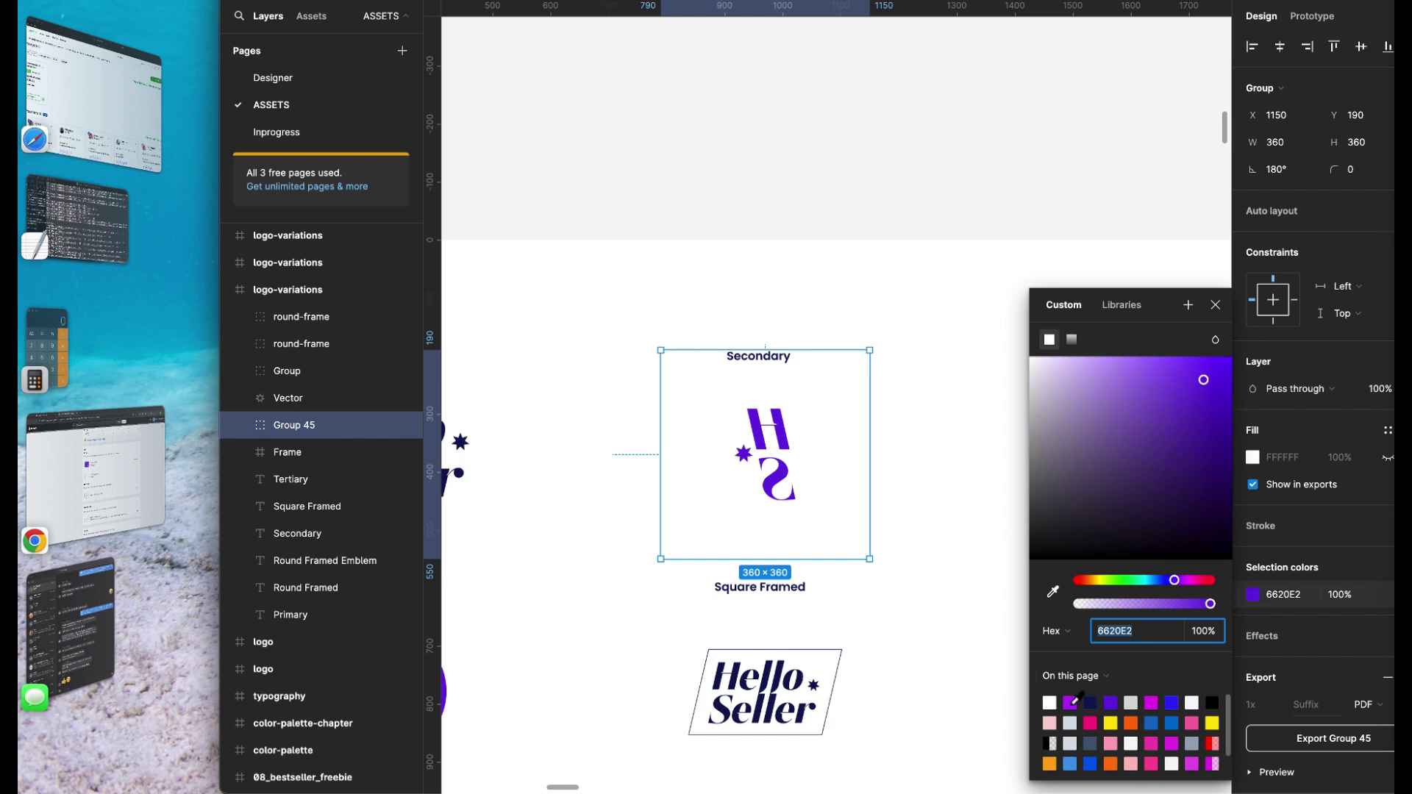
click(1071, 702)
click(1143, 633)
key(ctrl+c)
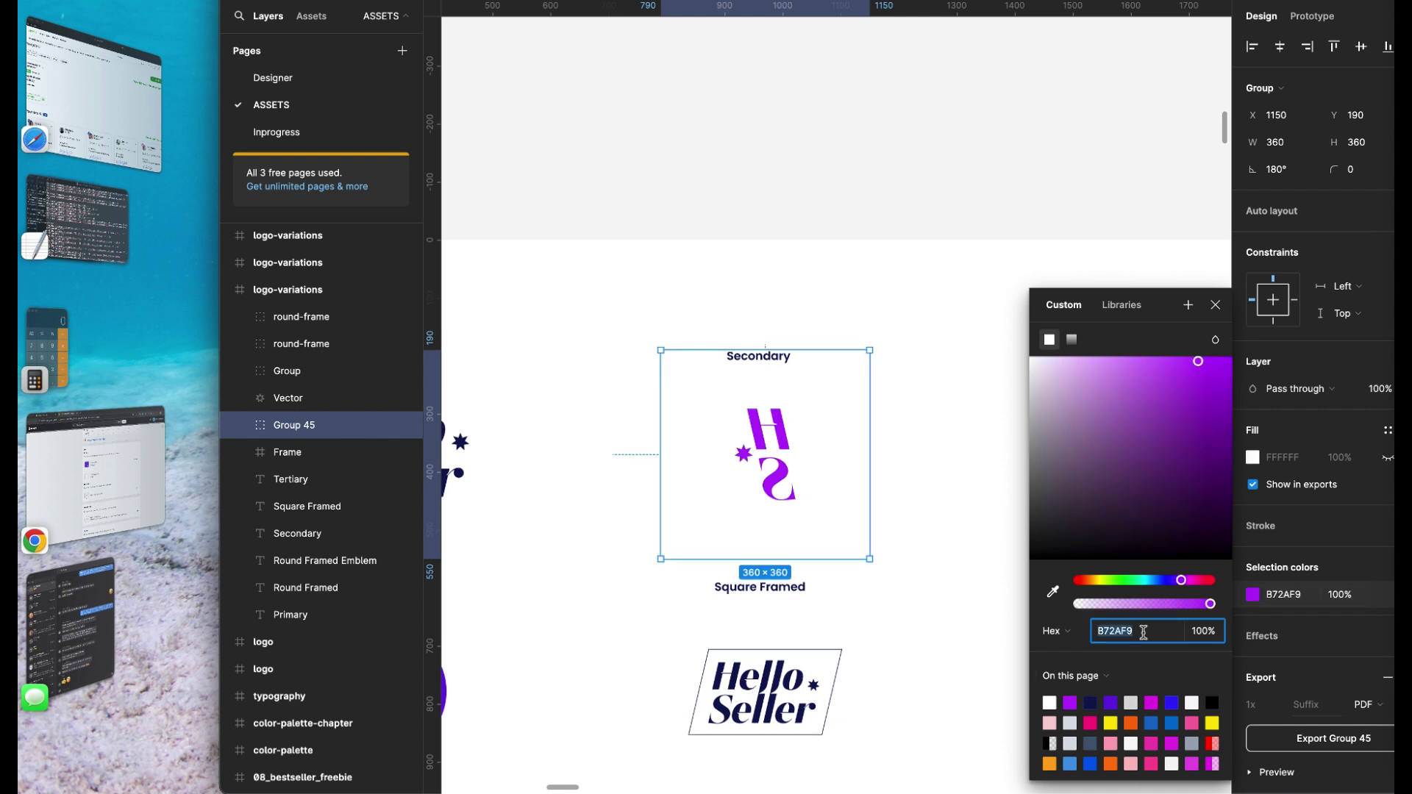
Step: Return to the Shopify brand settings in Chrome and add #B72AF9 as the secondary brand color
click(103, 471)
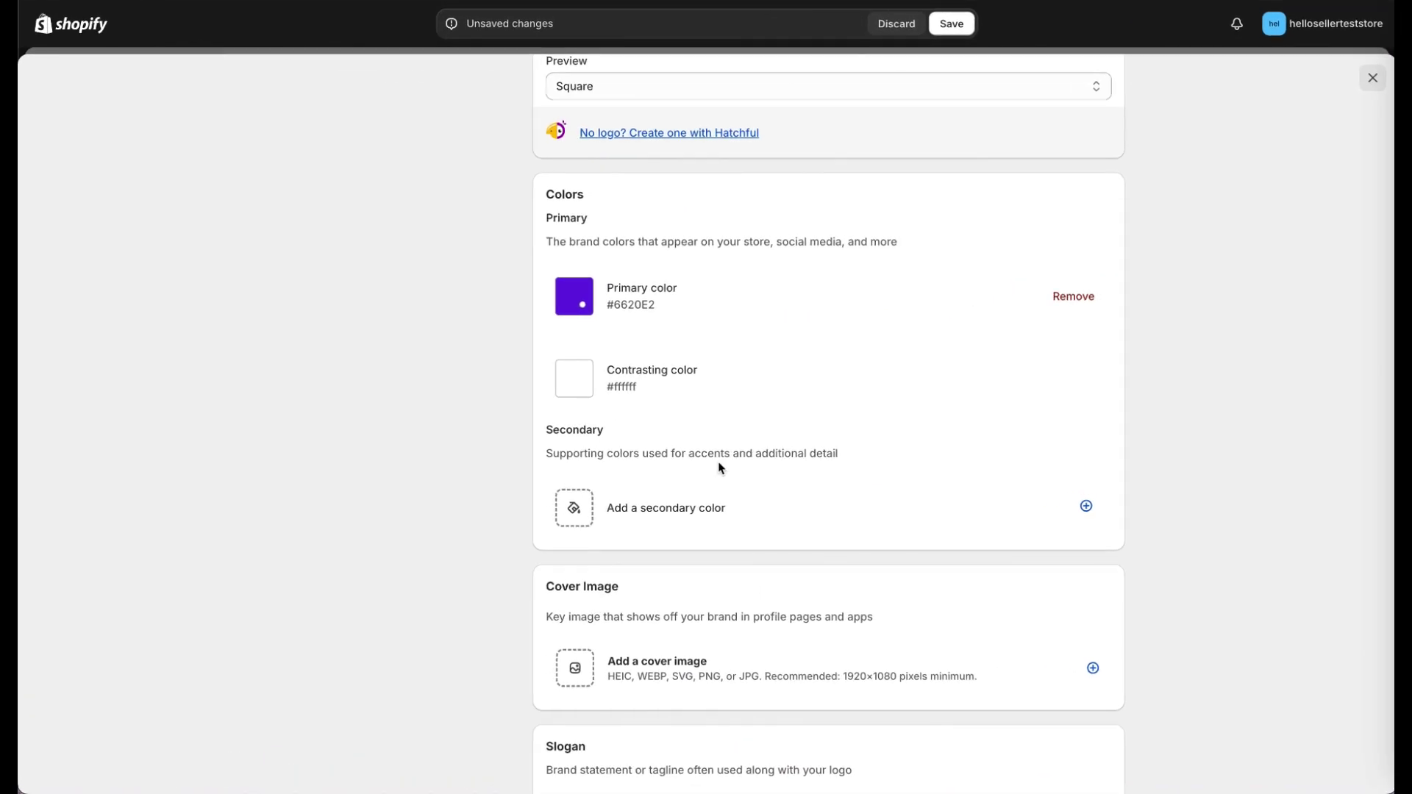
click(1086, 506)
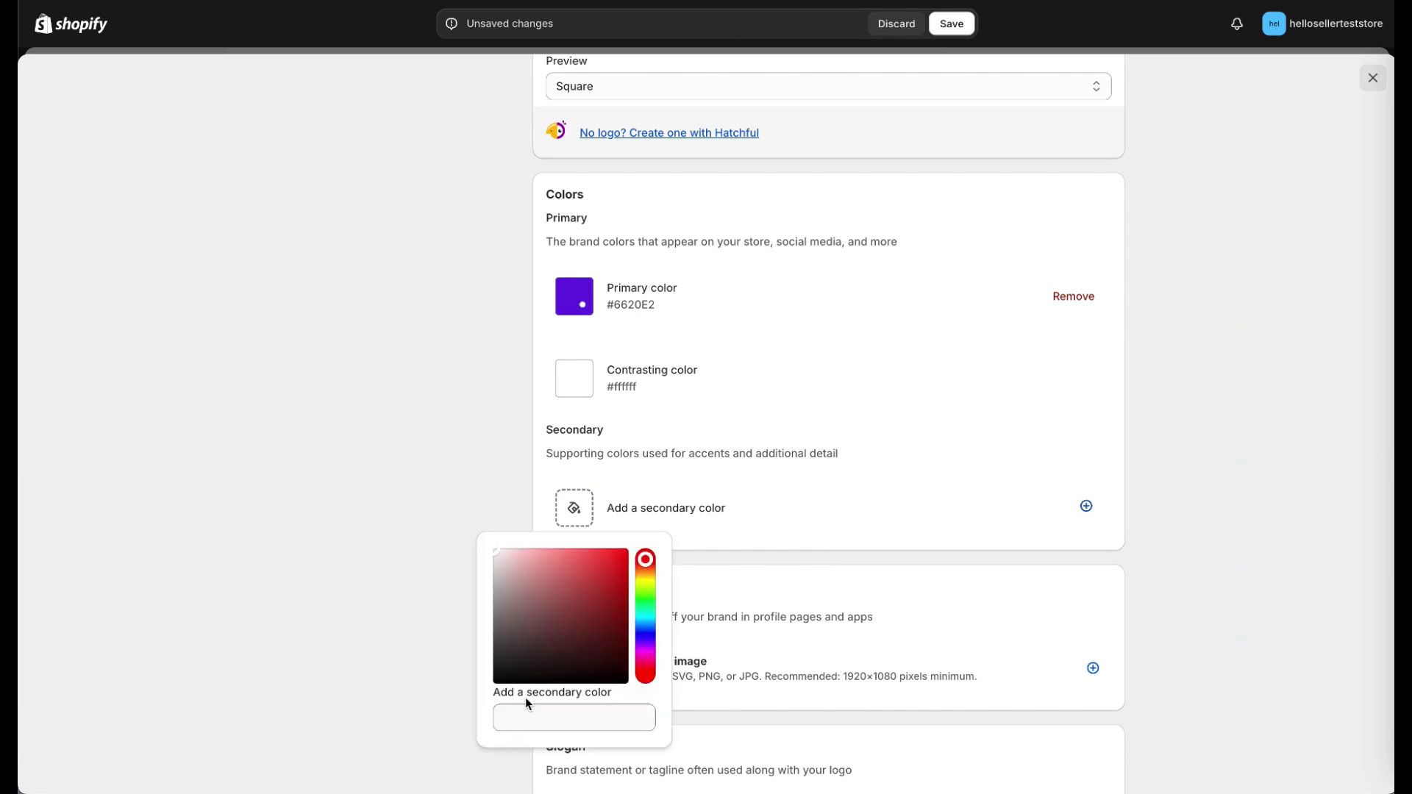
click(525, 717)
key(ctrl+v)
click(386, 567)
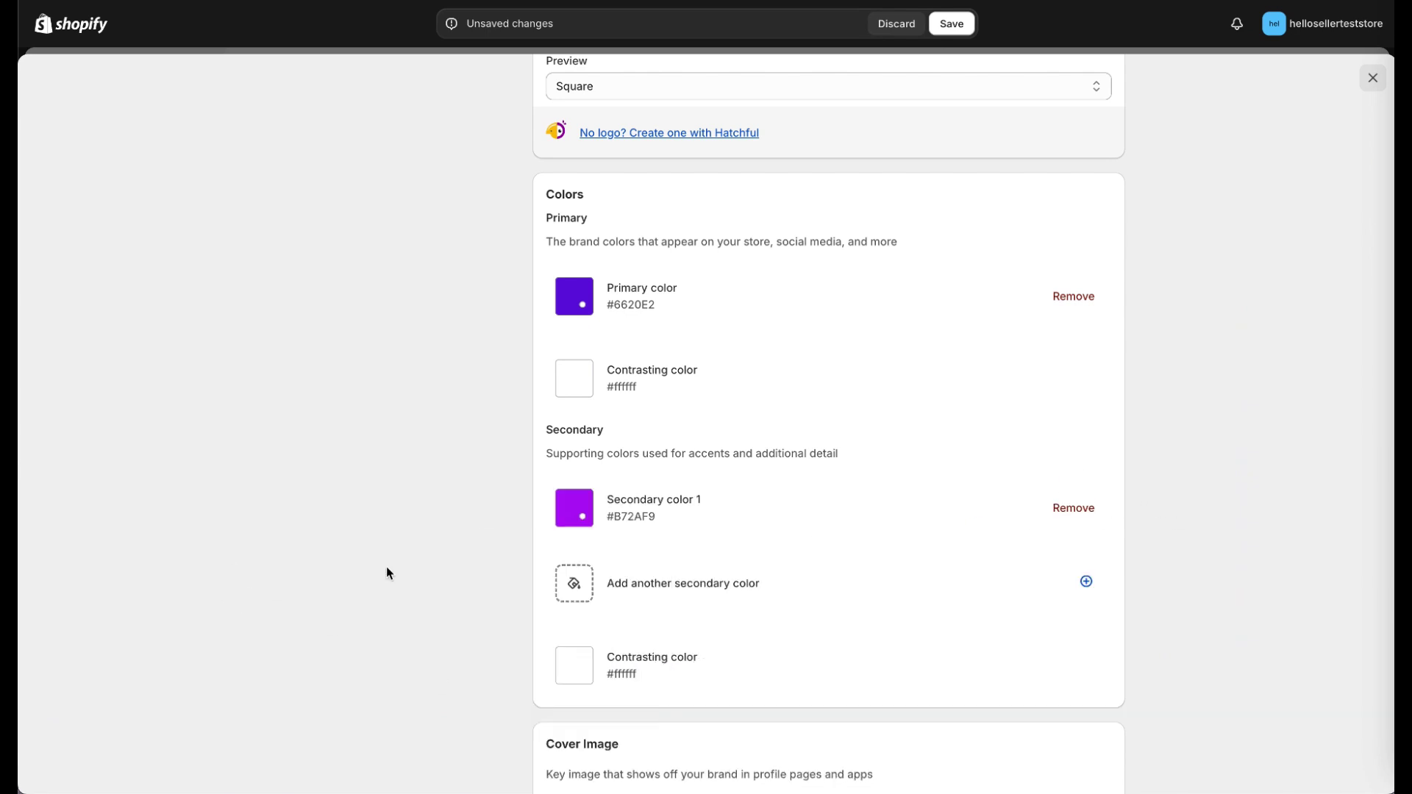
Step: Review the cover image, slogan and short description sections and the social networks offered for social links
scroll(695, 558, down, 3)
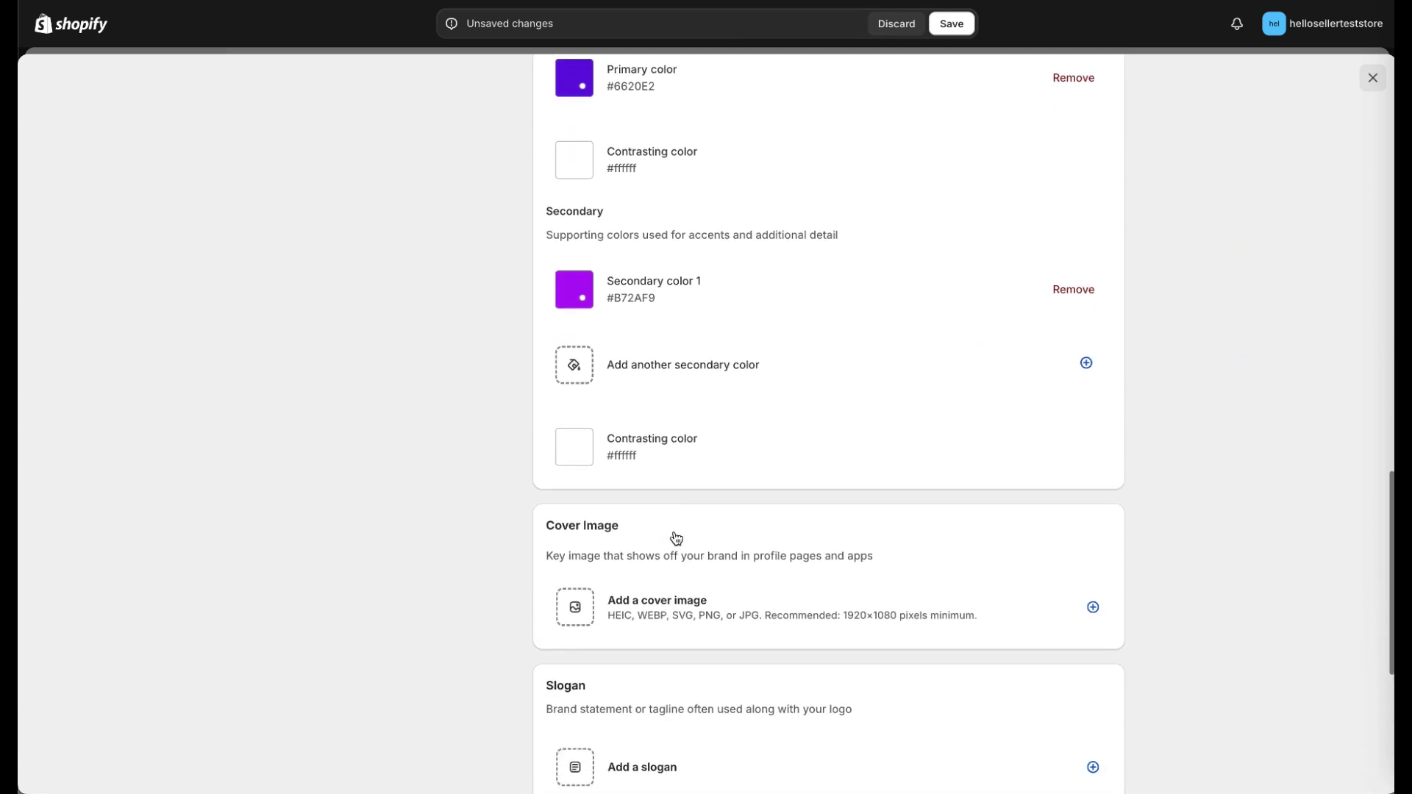
scroll(676, 538, down, 1)
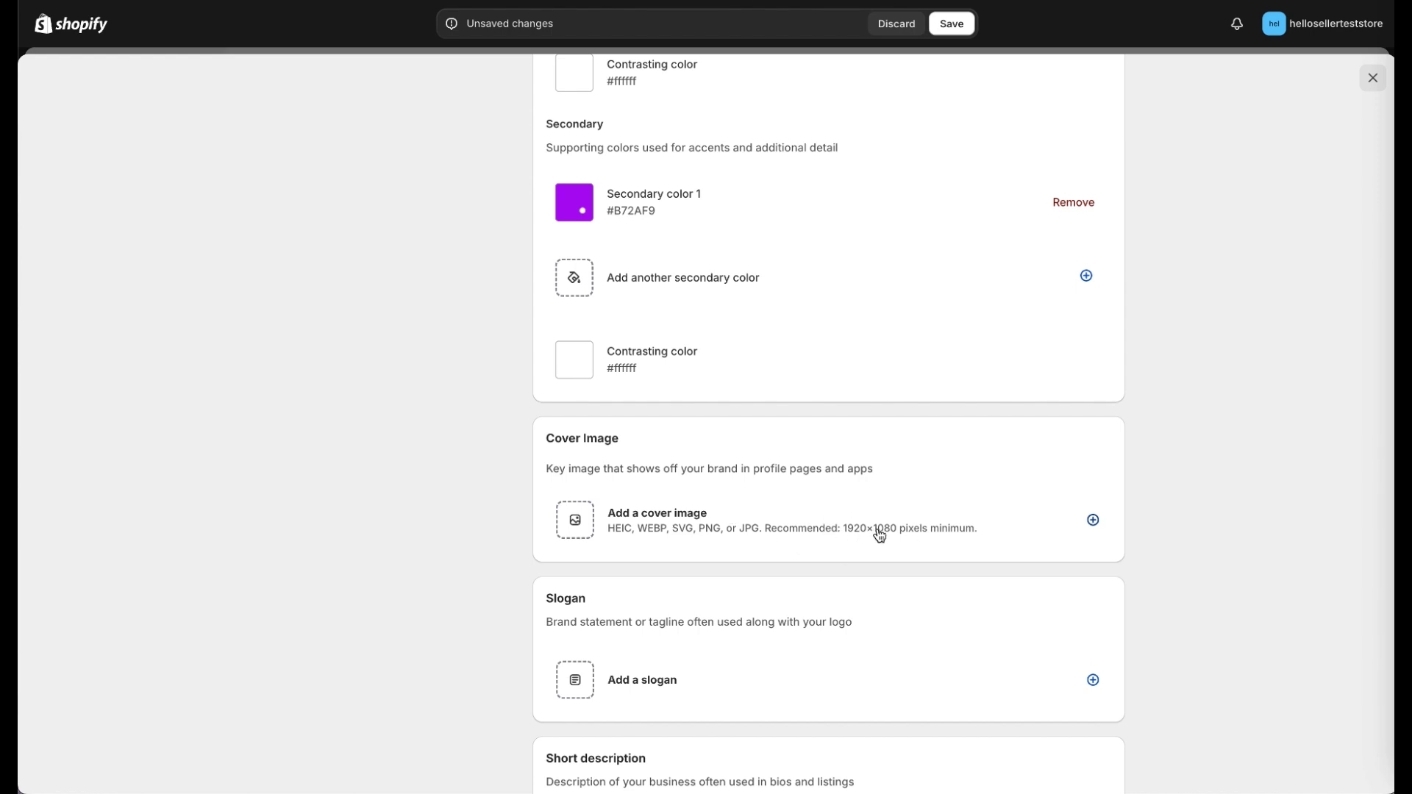
scroll(915, 540, down, 3)
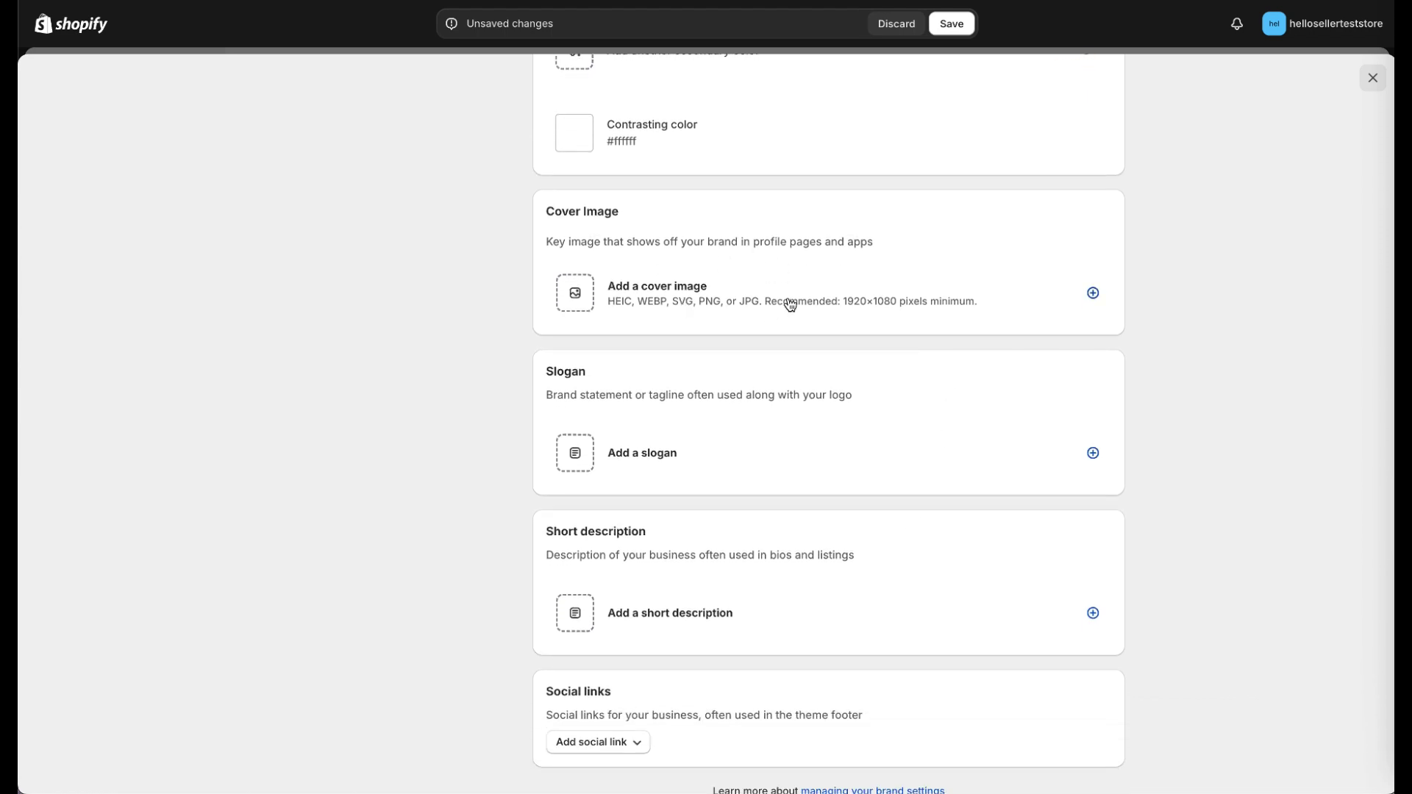
scroll(778, 469, down, 1)
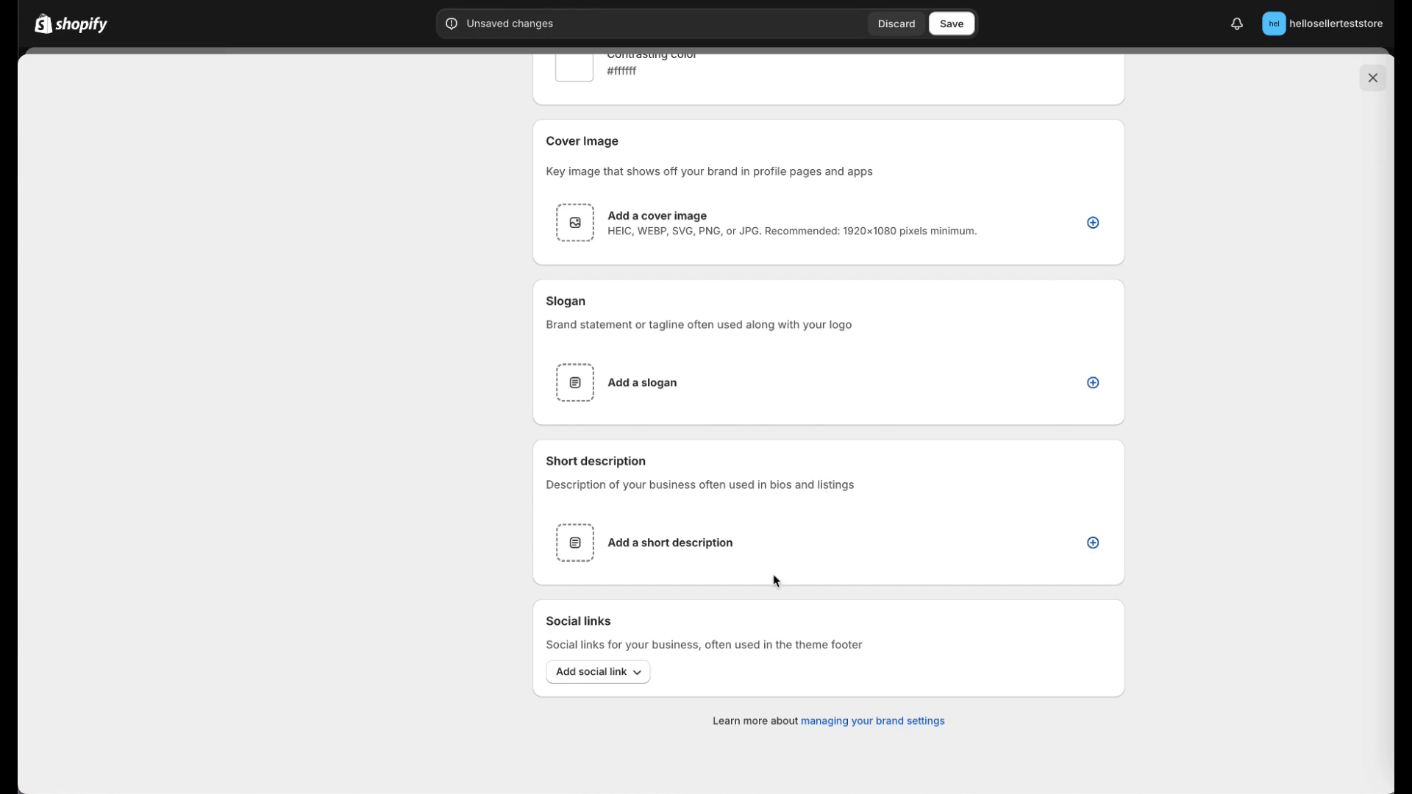
scroll(772, 577, down, 1)
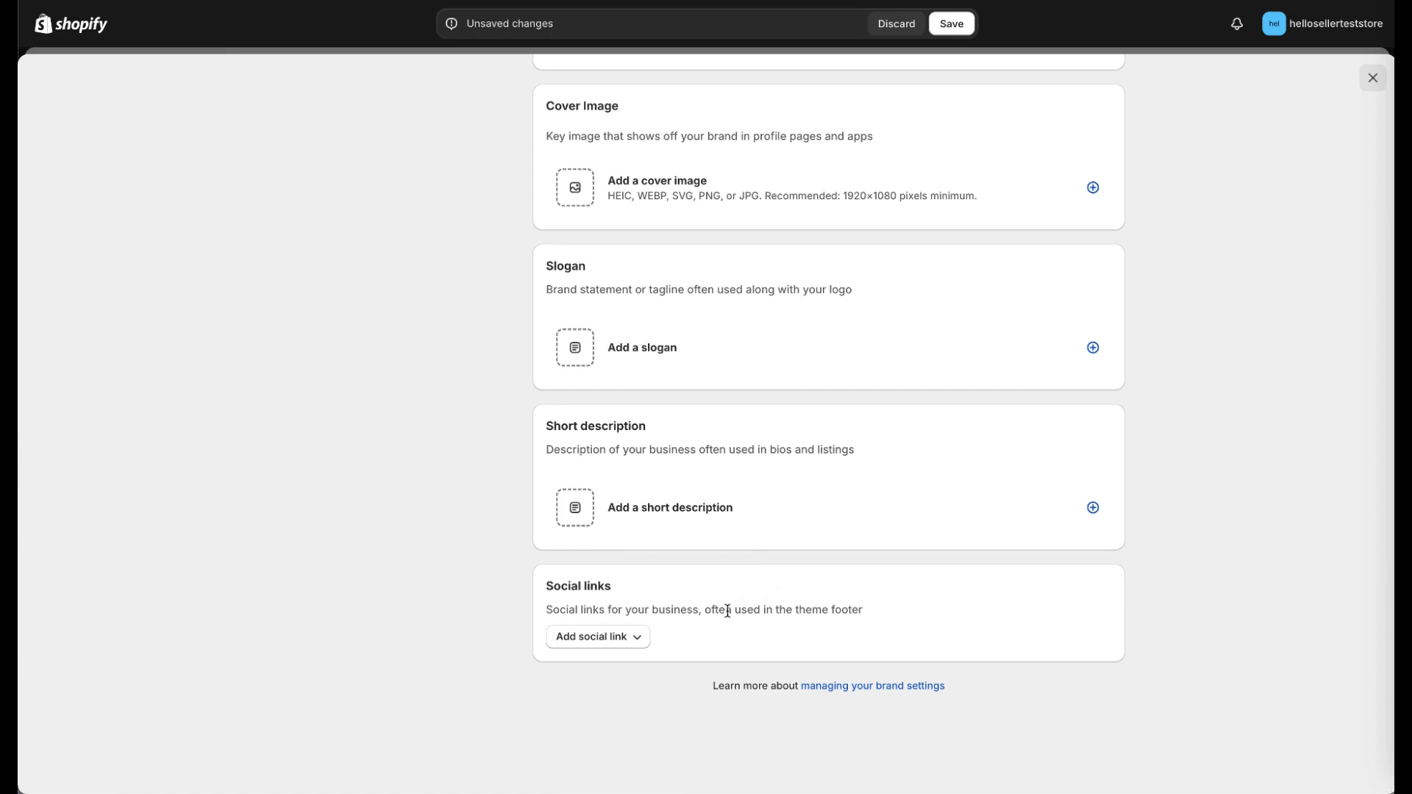
click(637, 646)
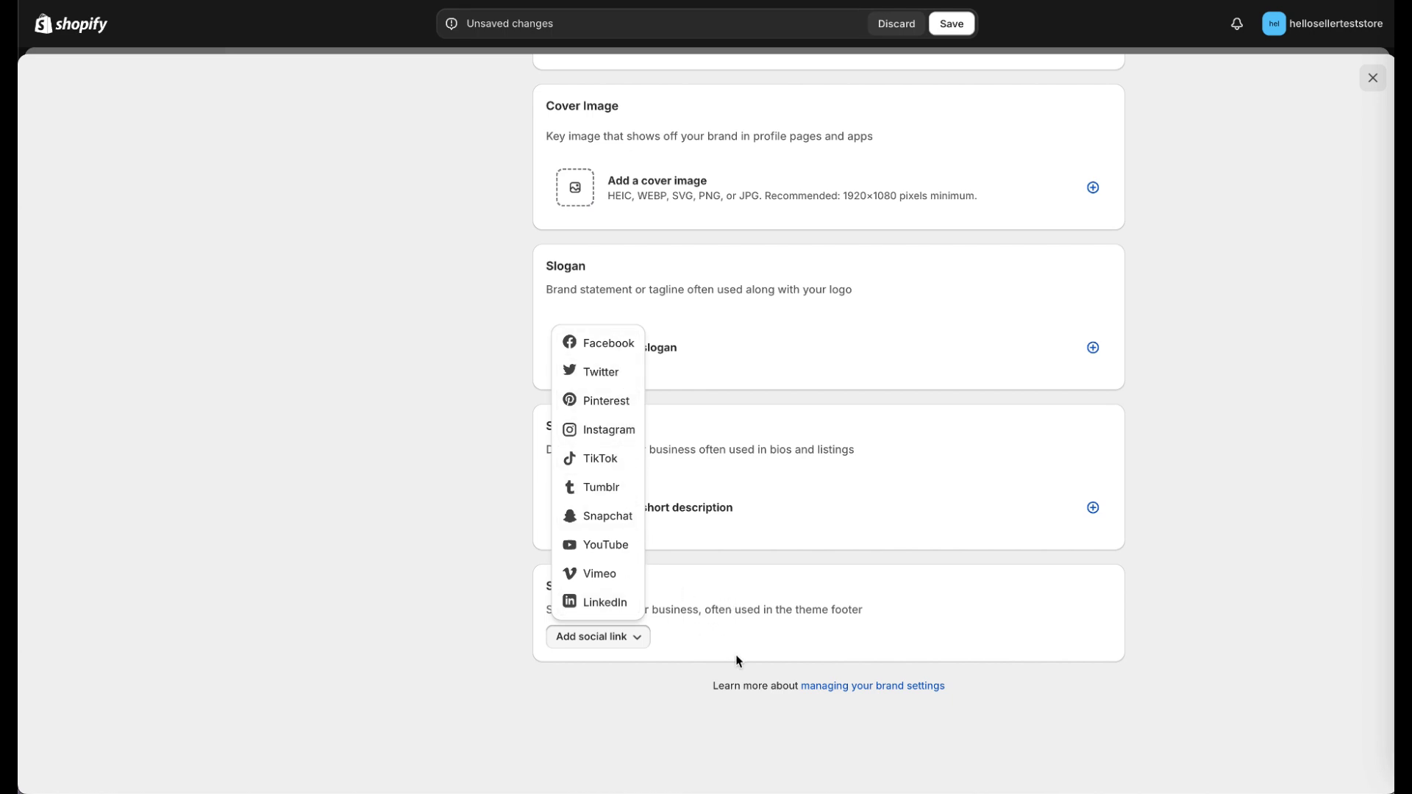
click(708, 650)
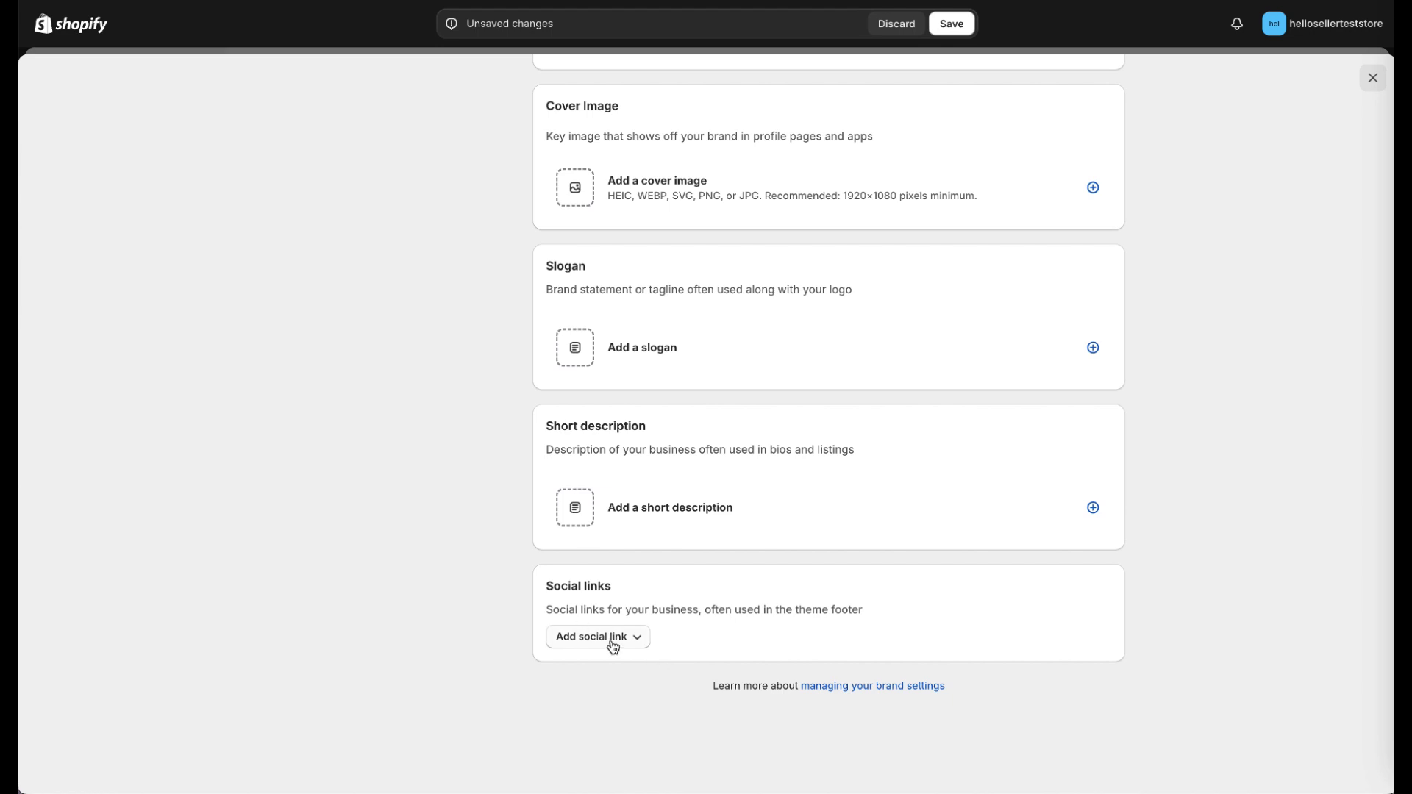
Step: Save the brand changes after checking the brand preview, and return to the brand assets section of the general settings
scroll(714, 581, up, 9)
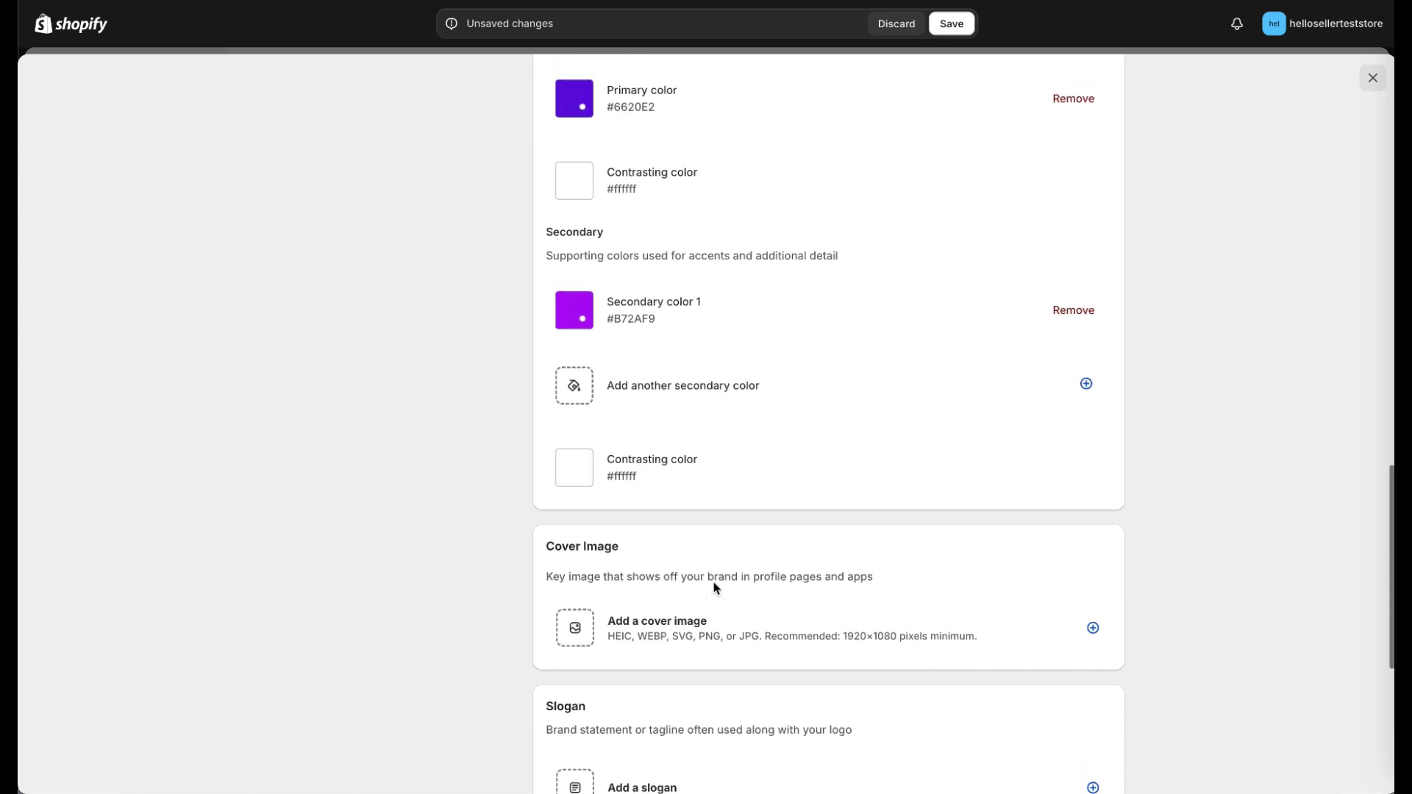
scroll(713, 581, up, 15)
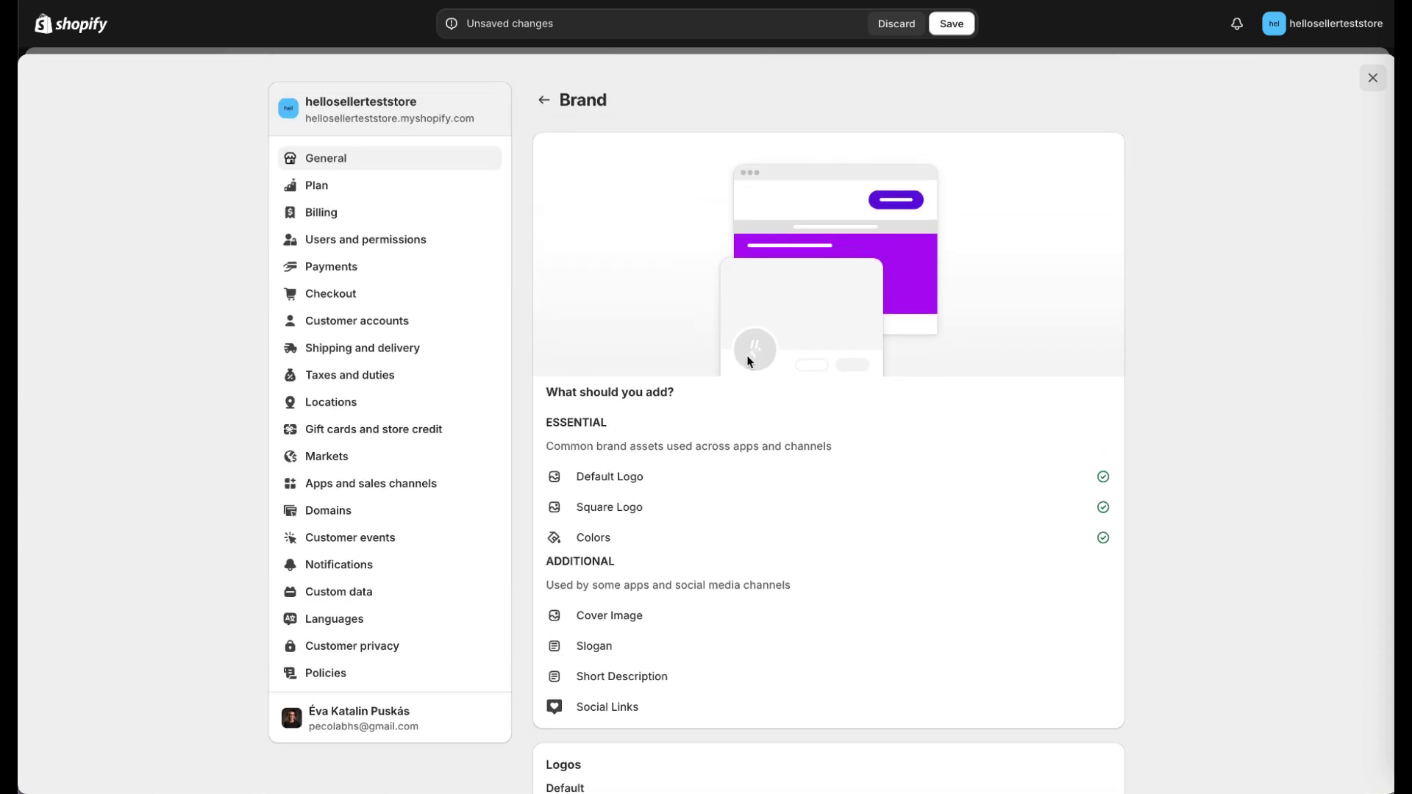
click(361, 161)
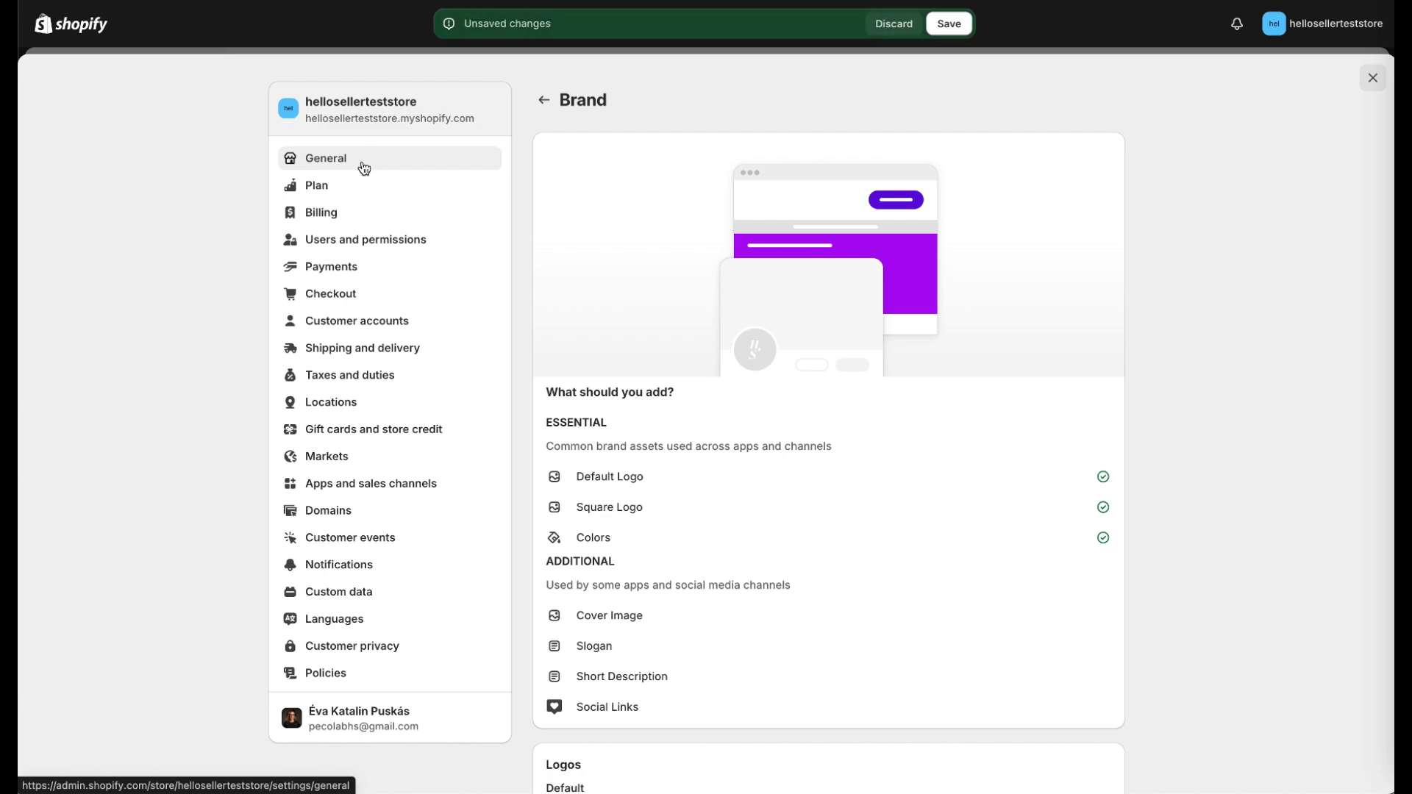
click(950, 24)
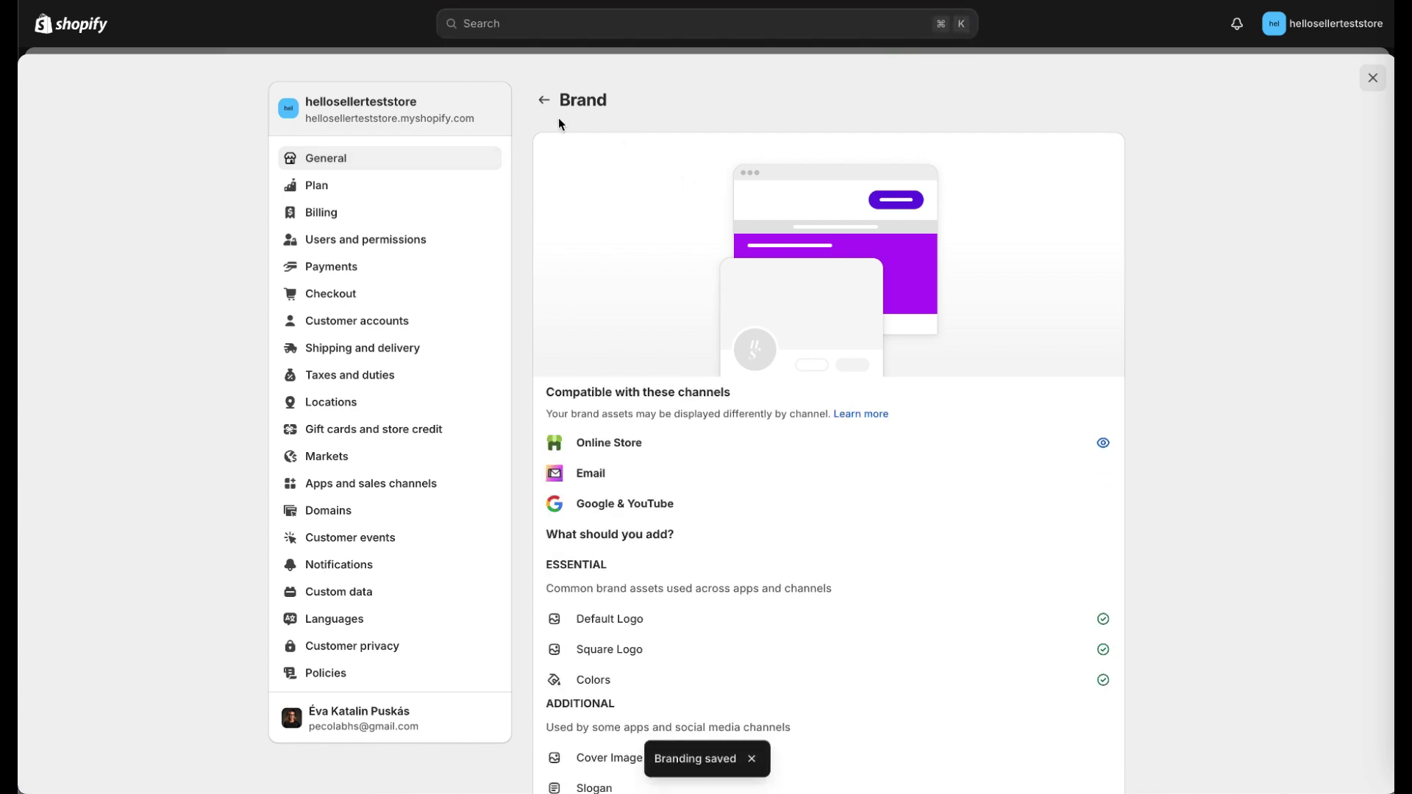
click(397, 163)
scroll(765, 524, down, 15)
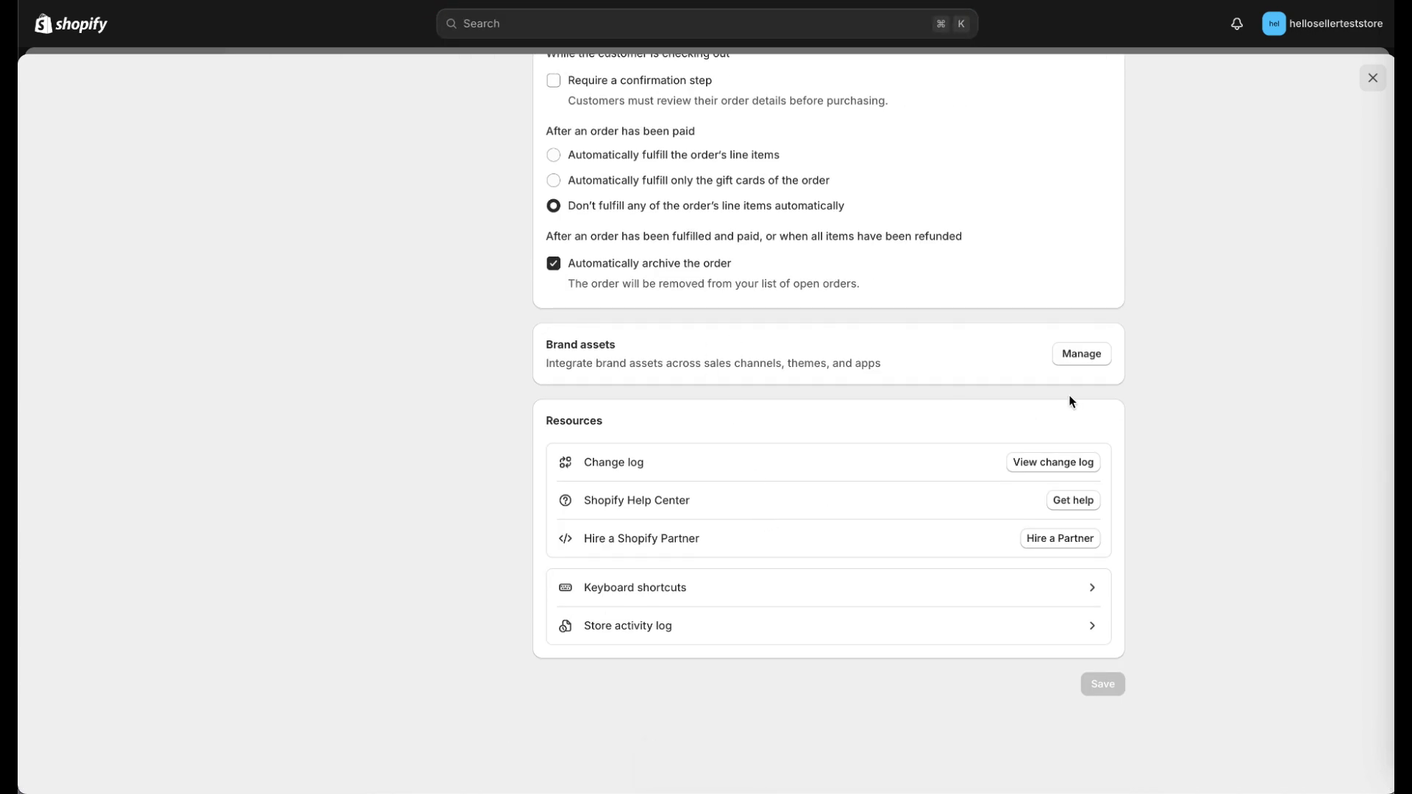
Step: Open the brand assets management page and check the compatible channels and the status of the essential and additional assets
click(1081, 353)
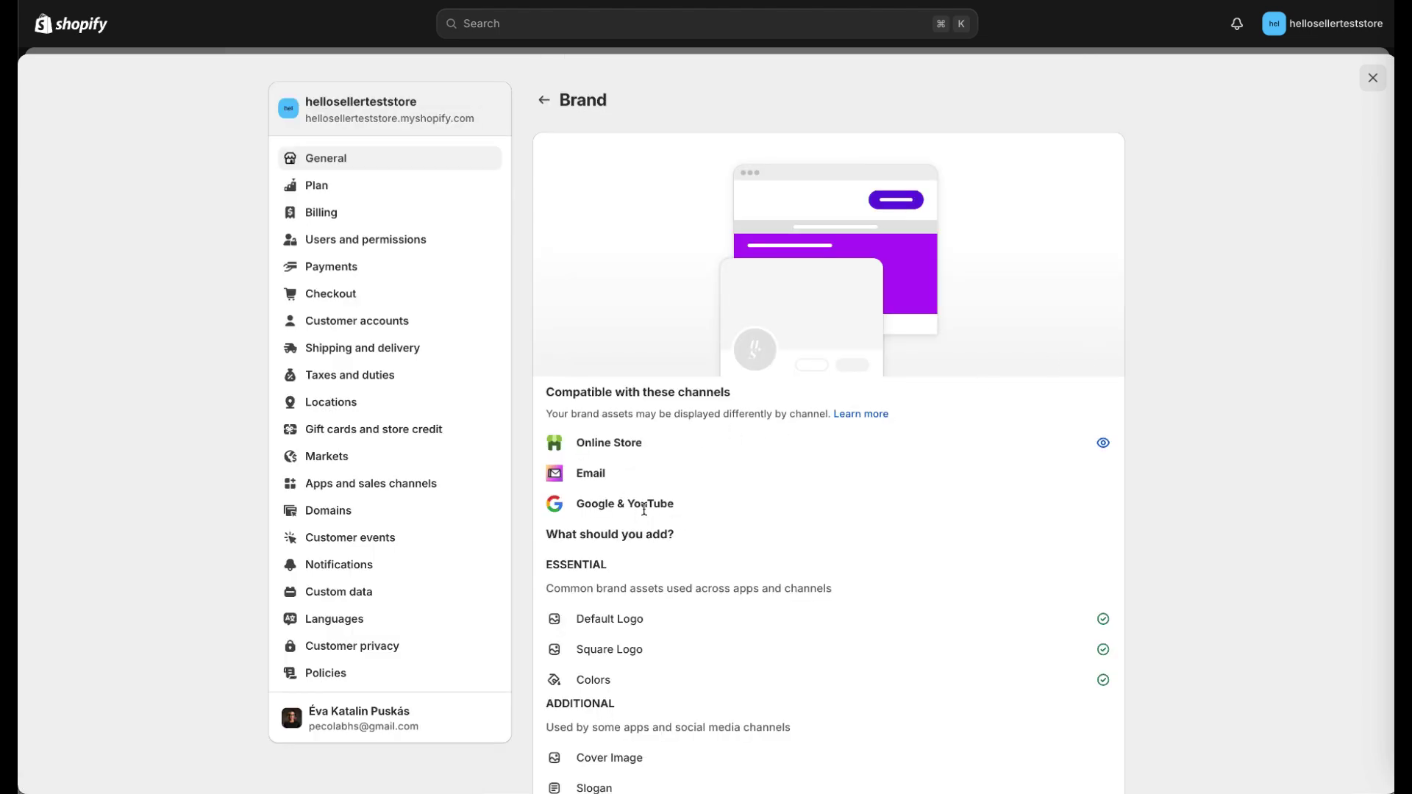
scroll(644, 509, down, 3)
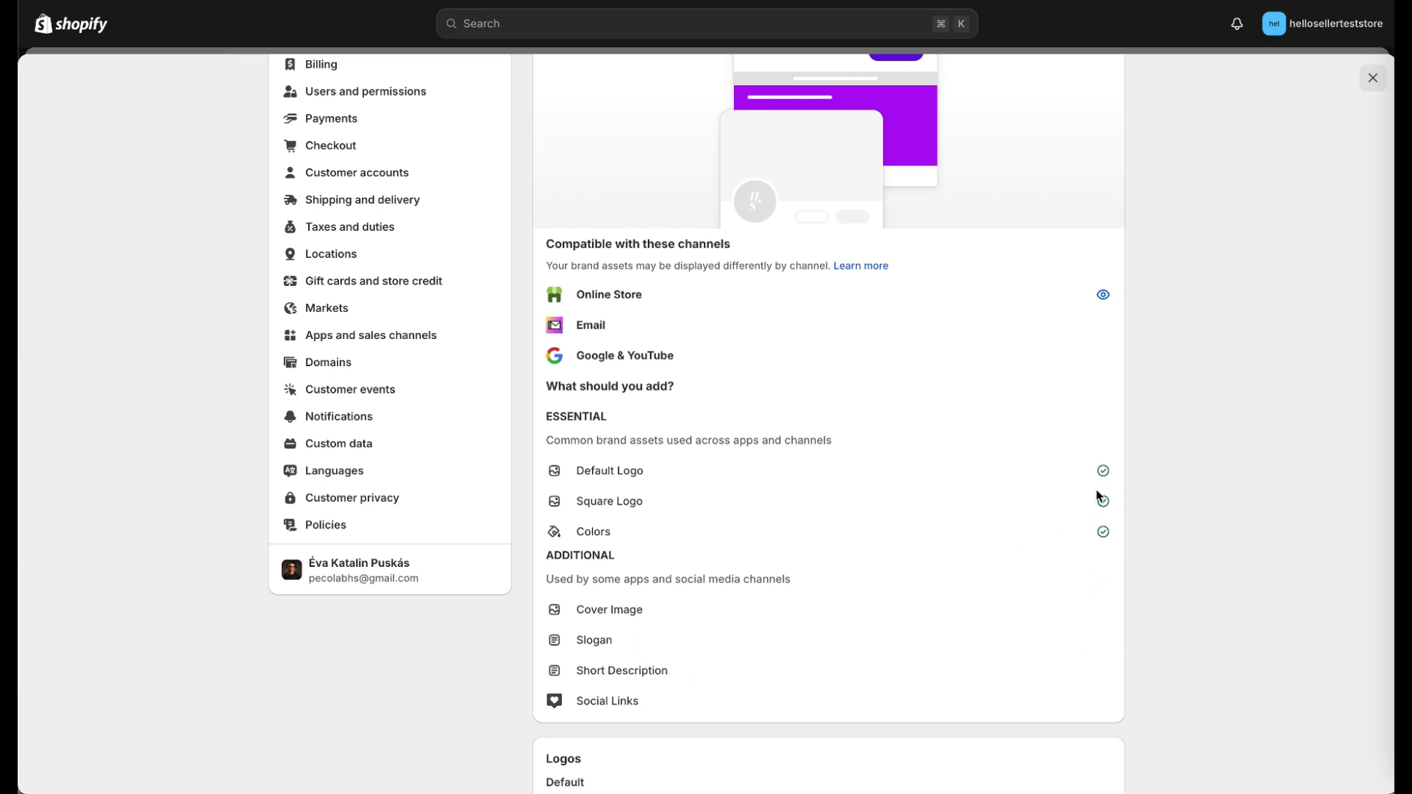
scroll(1095, 488, up, 3)
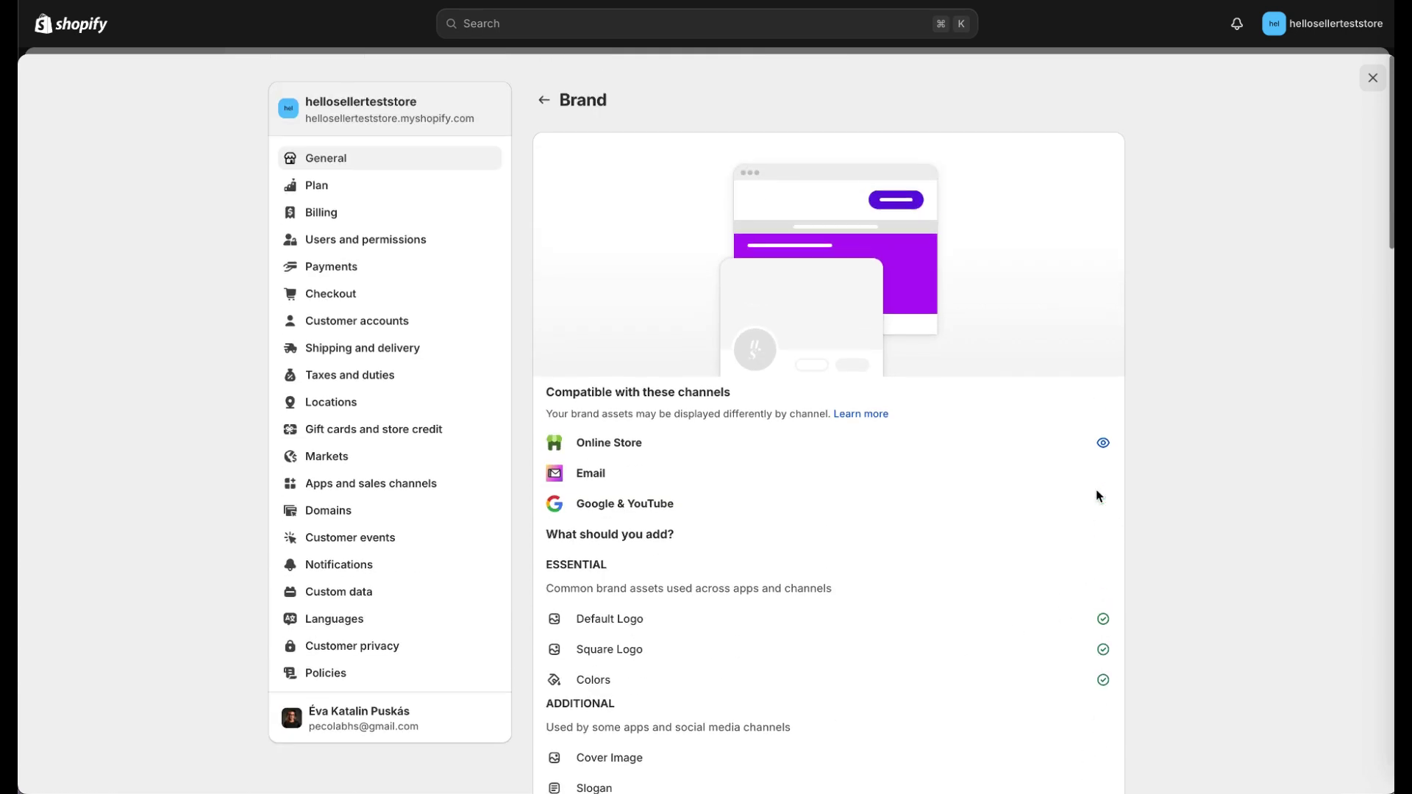
Step: Return to the general settings and review the store defaults, order ID, order processing and brand assets sections
click(543, 100)
scroll(716, 425, down, 10)
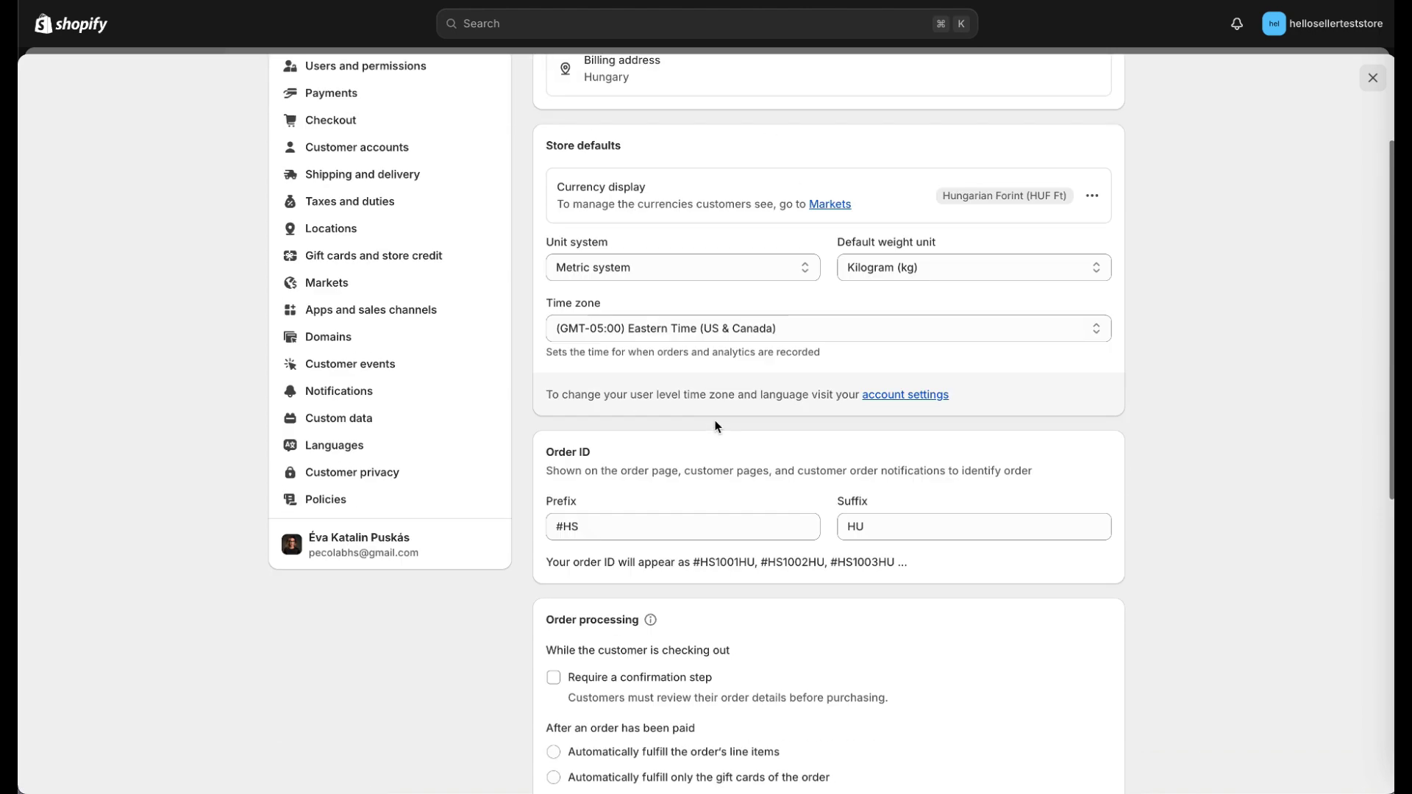
scroll(716, 425, up, 5)
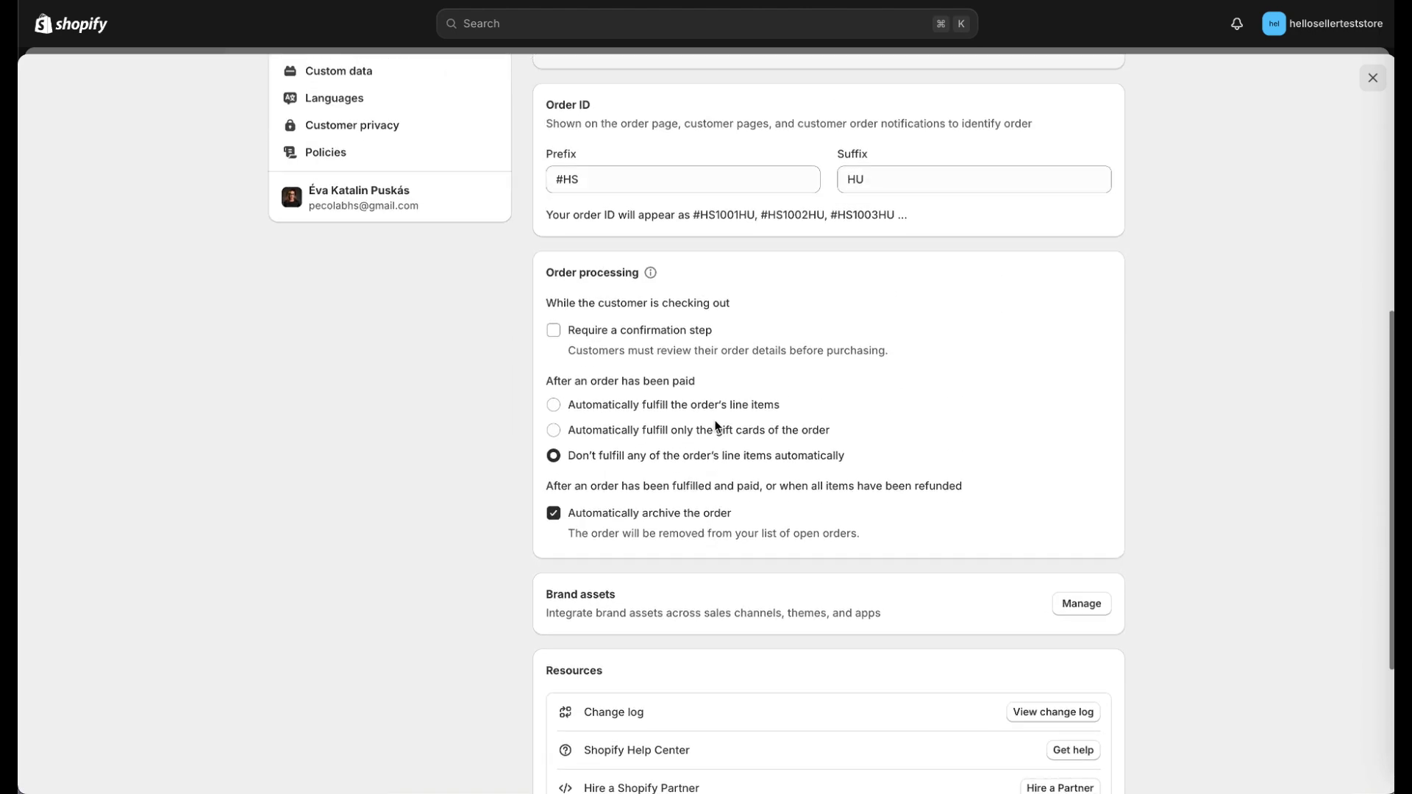
scroll(715, 425, up, 6)
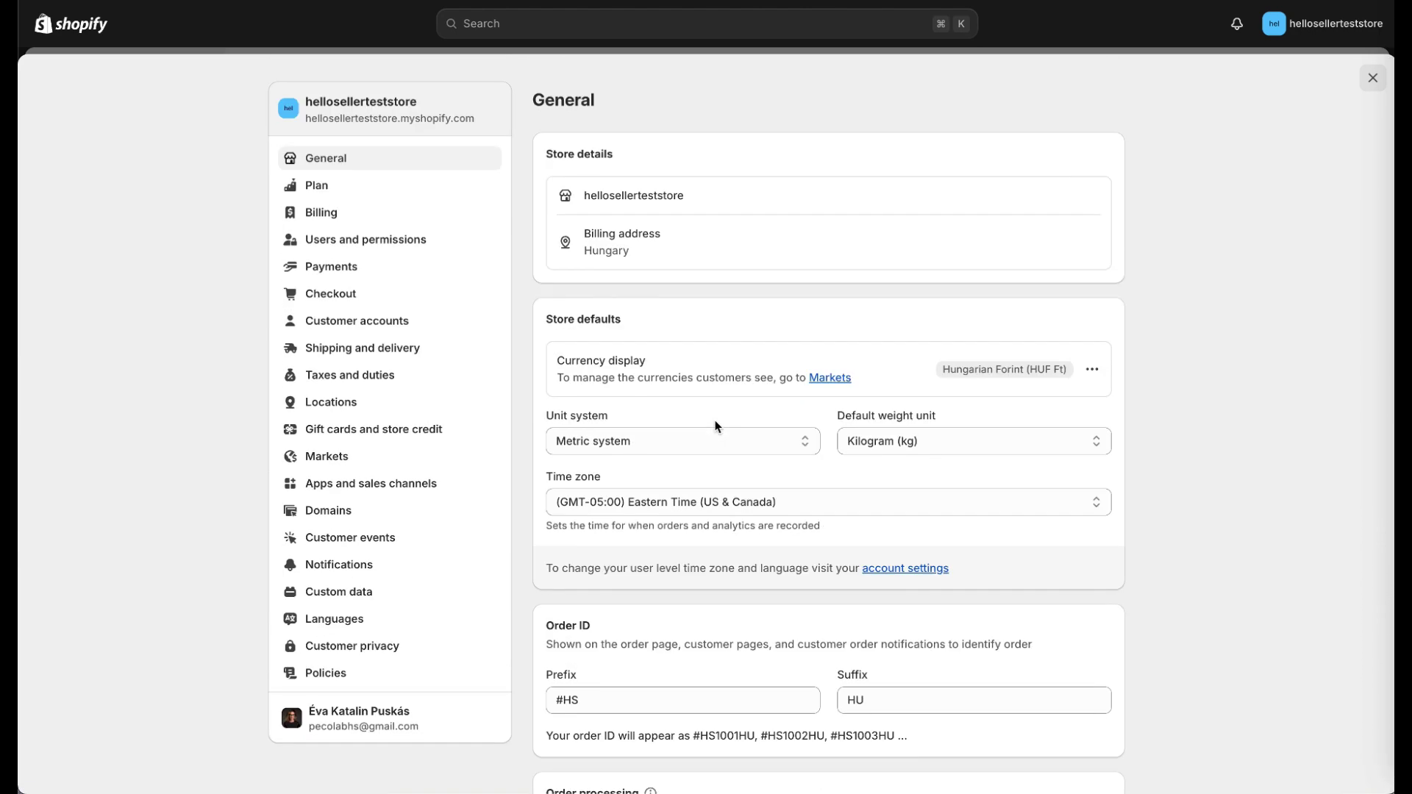